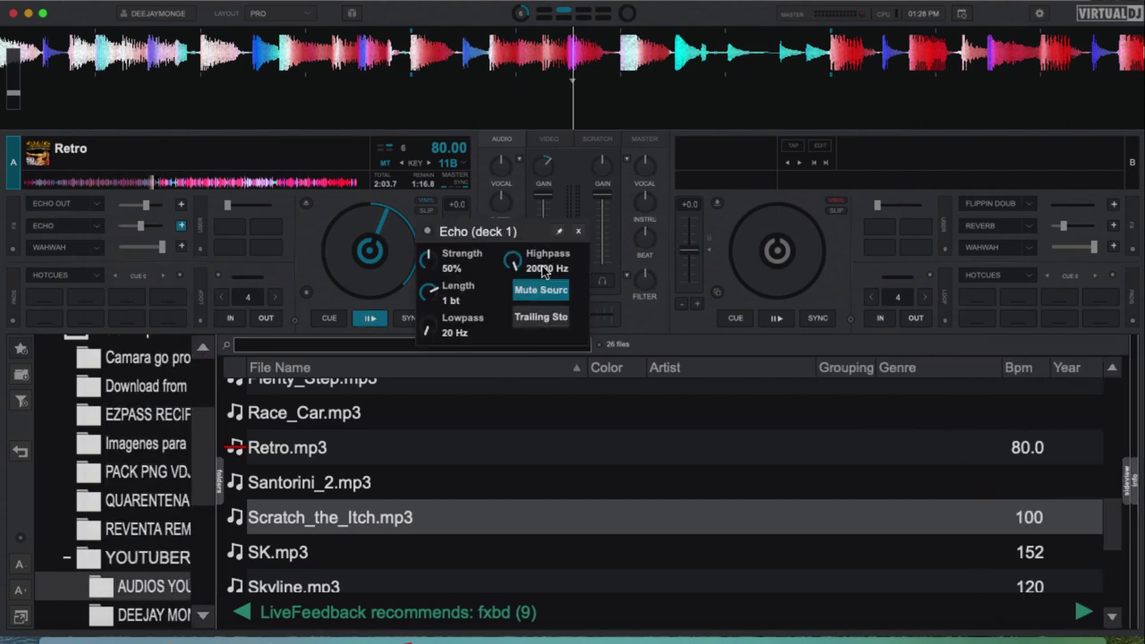
# Move the deck 1 Echo settings window below the mixer and toggle its Mute Source and Trailing Stop options
pyautogui.moveTo(530, 239); pyautogui.dragTo(605, 391)
pyautogui.click(90, 225)
pyautogui.click(358, 447)
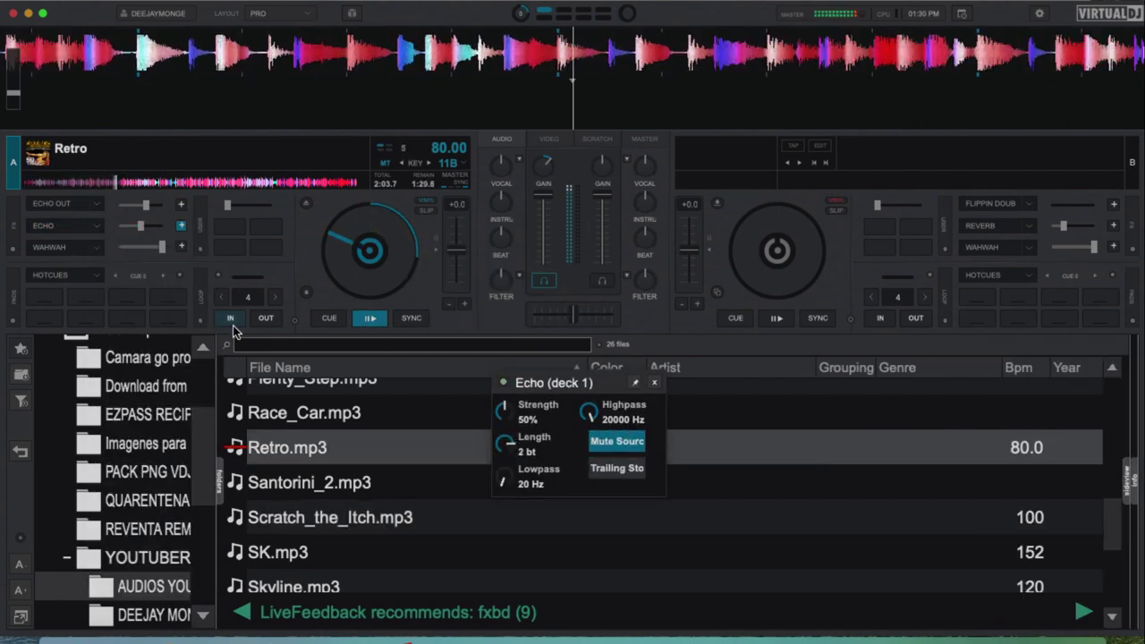
pyautogui.click(618, 441)
pyautogui.click(616, 467)
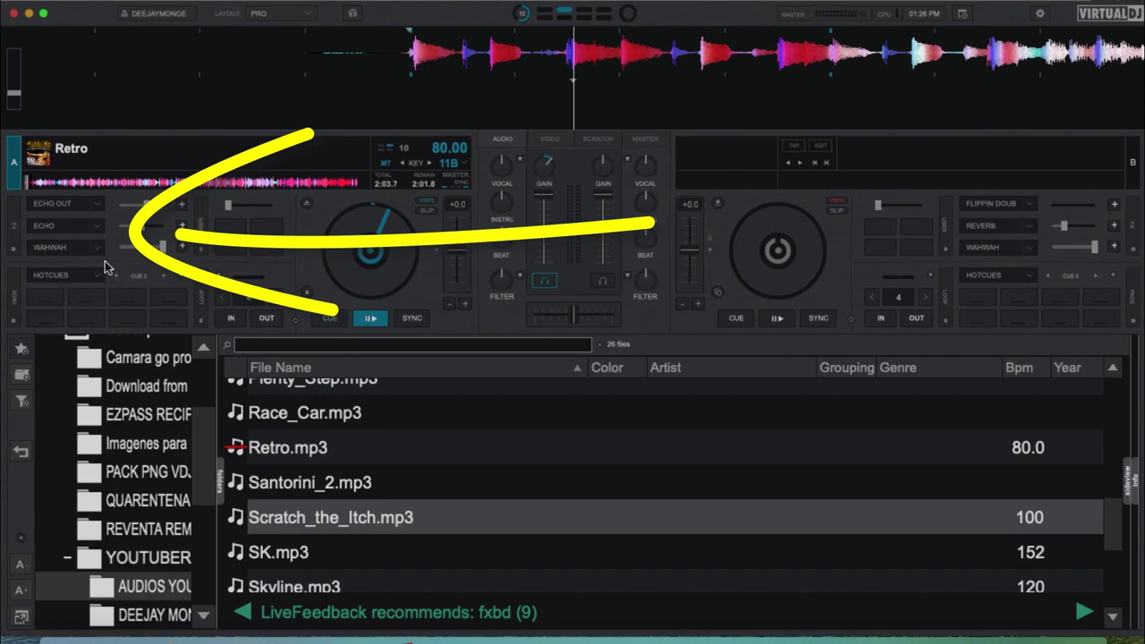
pyautogui.click(1040, 14)
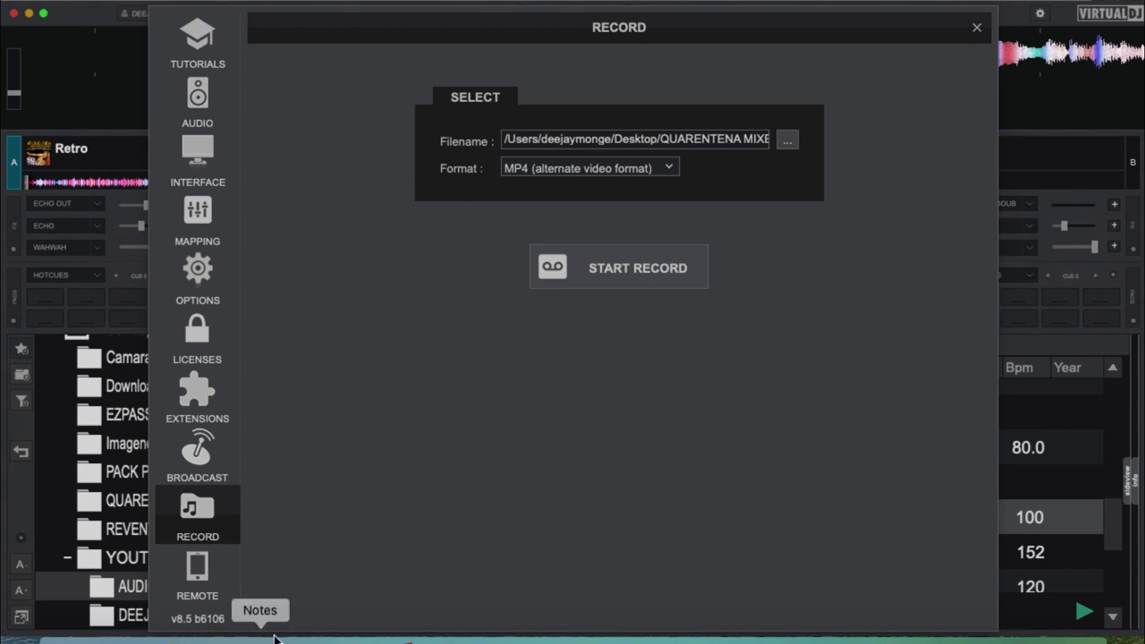
pyautogui.click(977, 30)
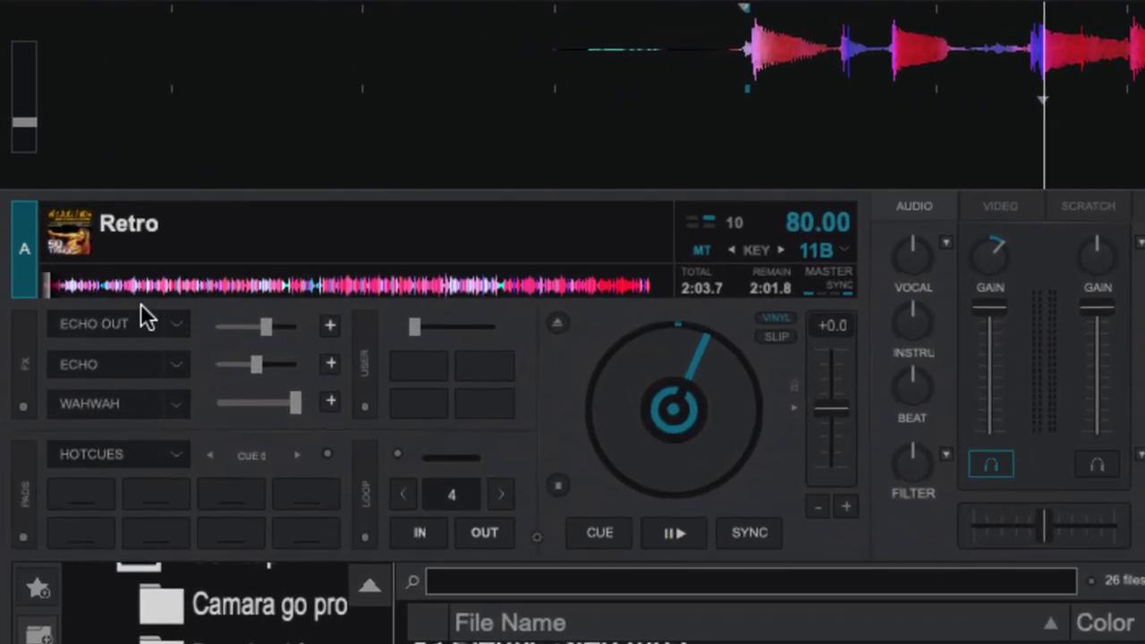
# Browse the effects available for deck A's first and second effect slots, leaving Echo Out and Echo assigned
pyautogui.click(174, 325)
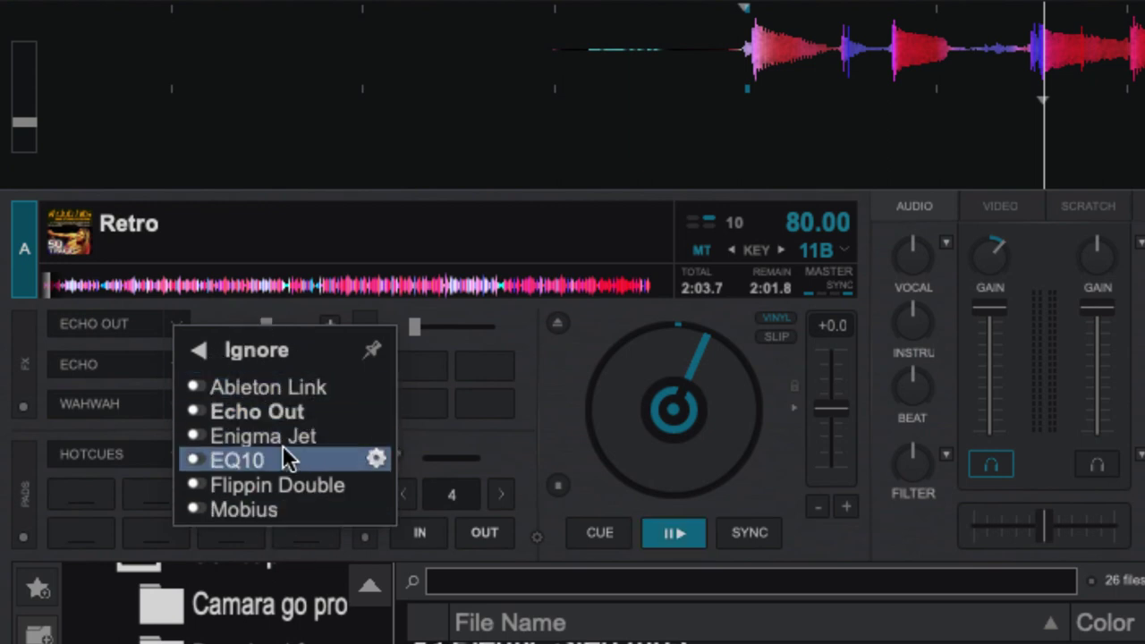
pyautogui.click(199, 353)
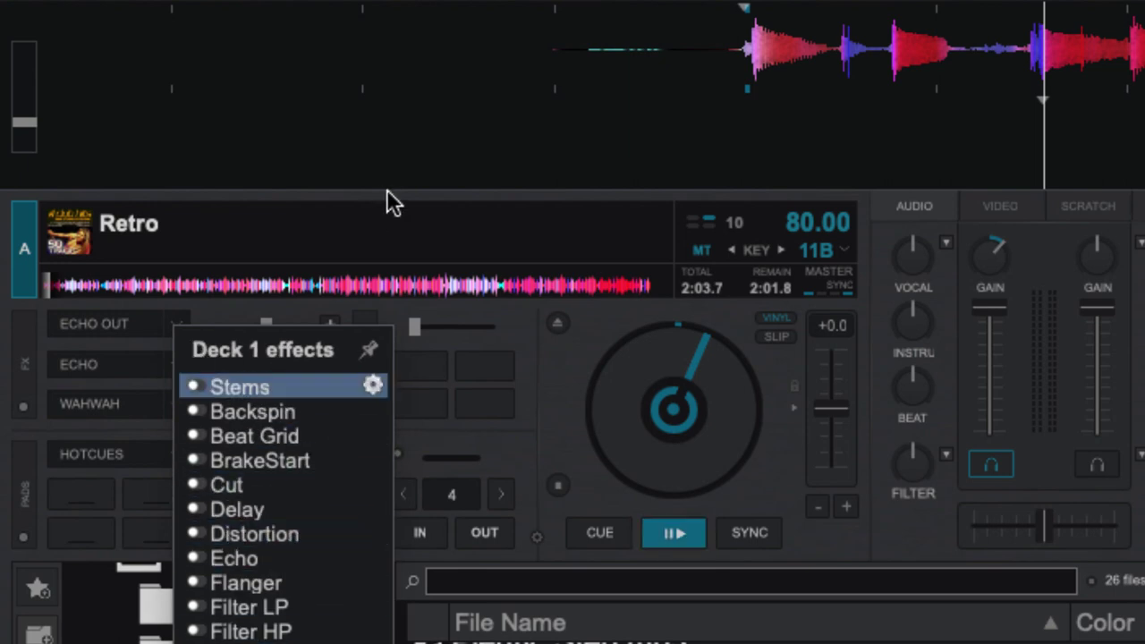
pyautogui.click(778, 500)
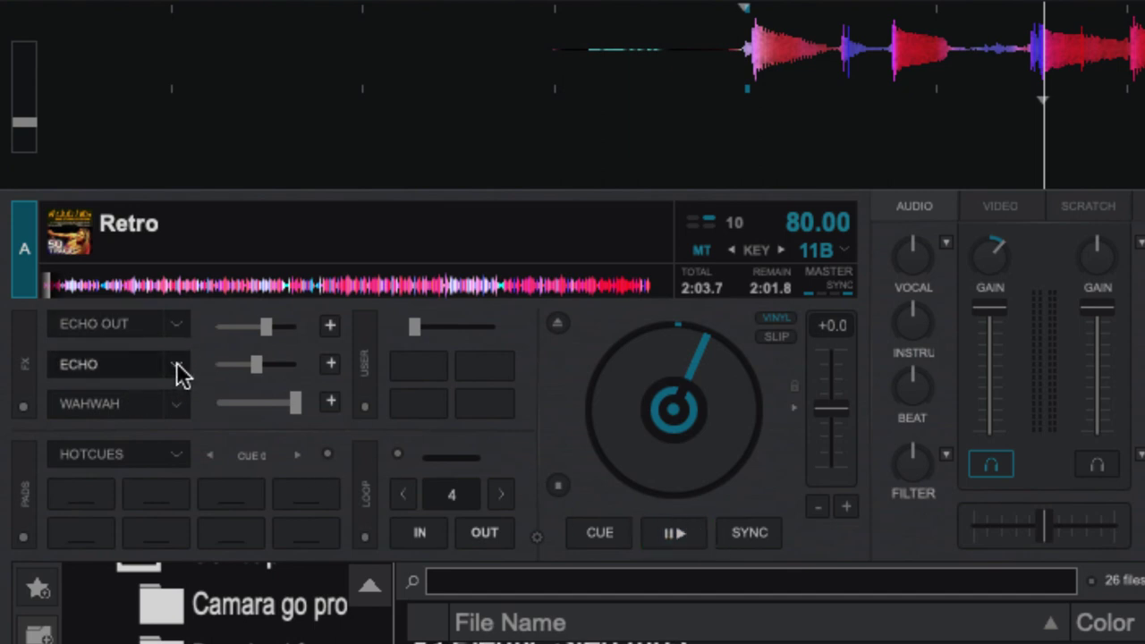
pyautogui.click(178, 367)
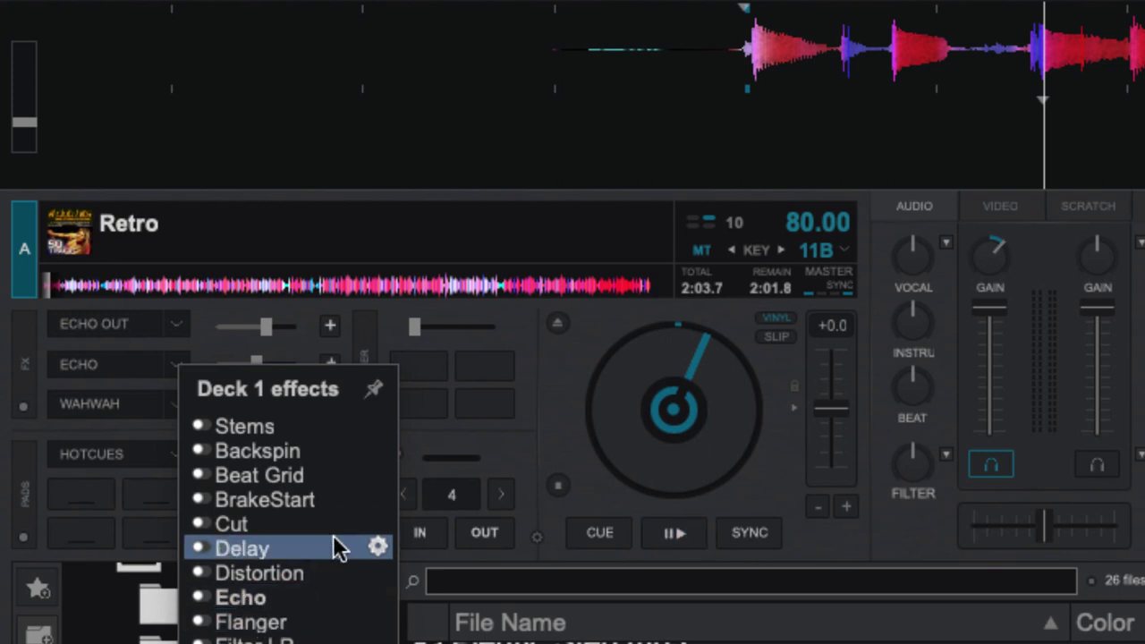
pyautogui.click(560, 377)
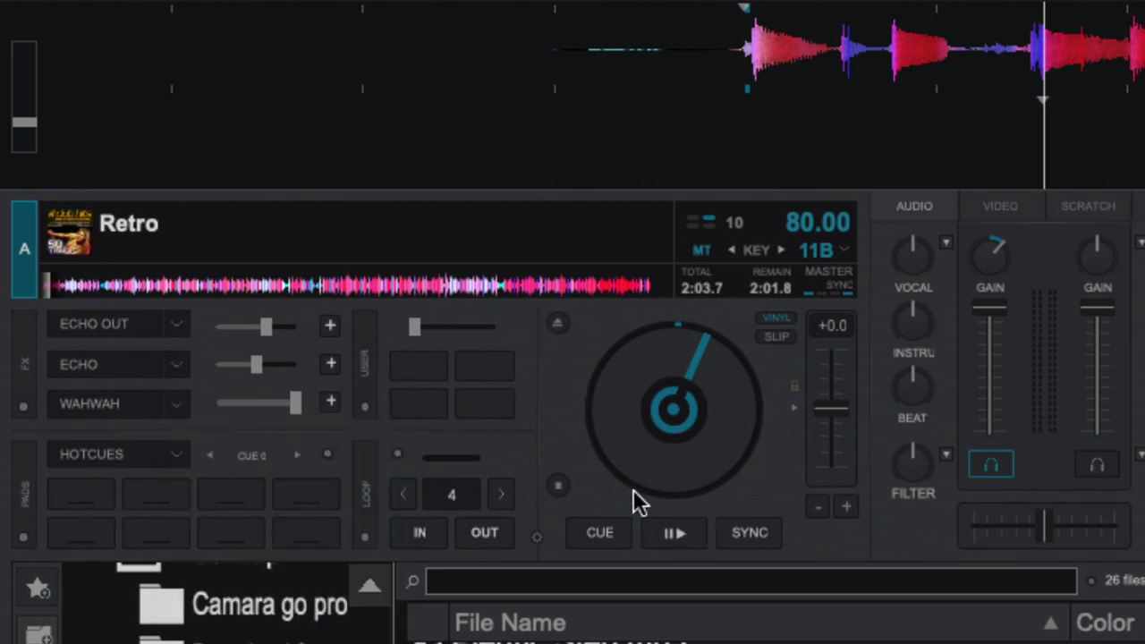
# Play Retro on deck A, switch the Echo Out effect on and off to test it, and pause with the effect off
pyautogui.click(682, 535)
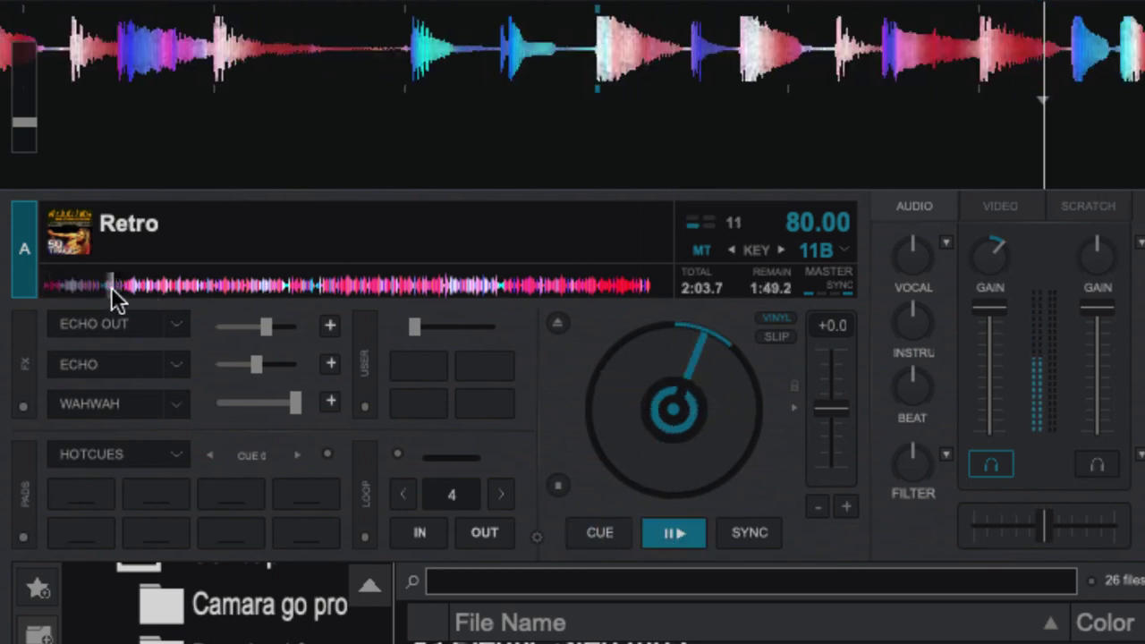
pyautogui.click(99, 325)
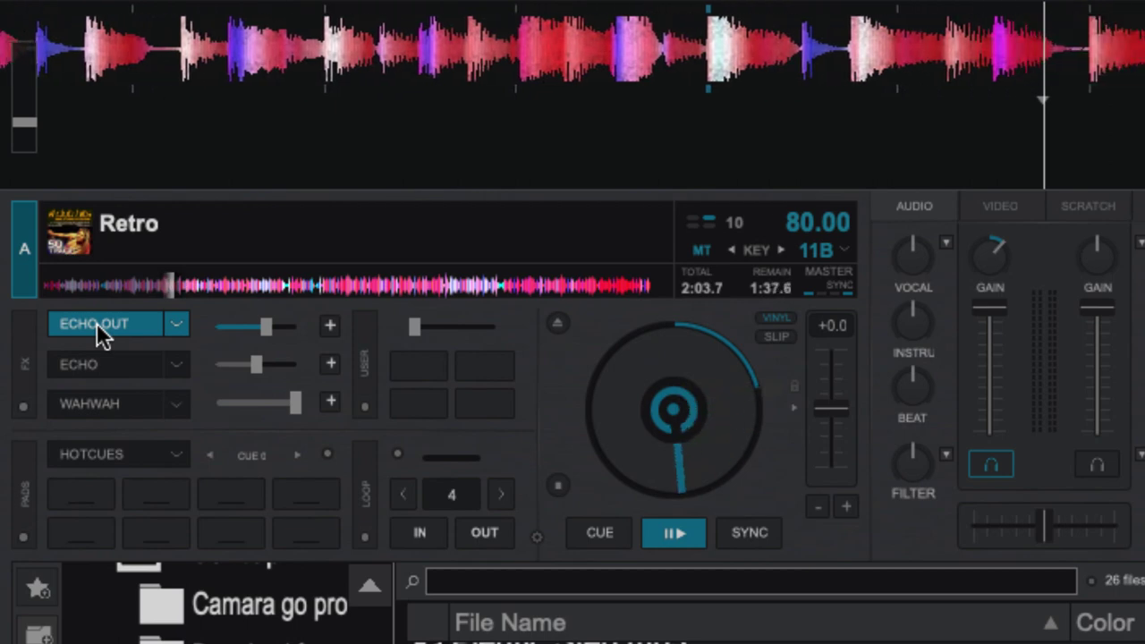
pyautogui.click(96, 322)
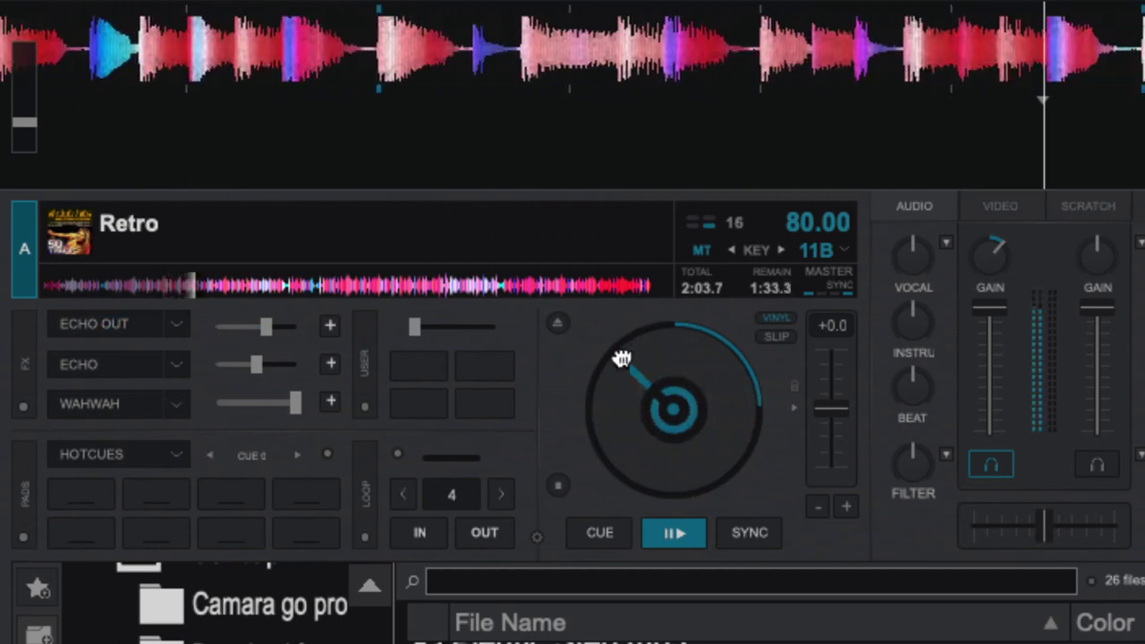
pyautogui.click(103, 321)
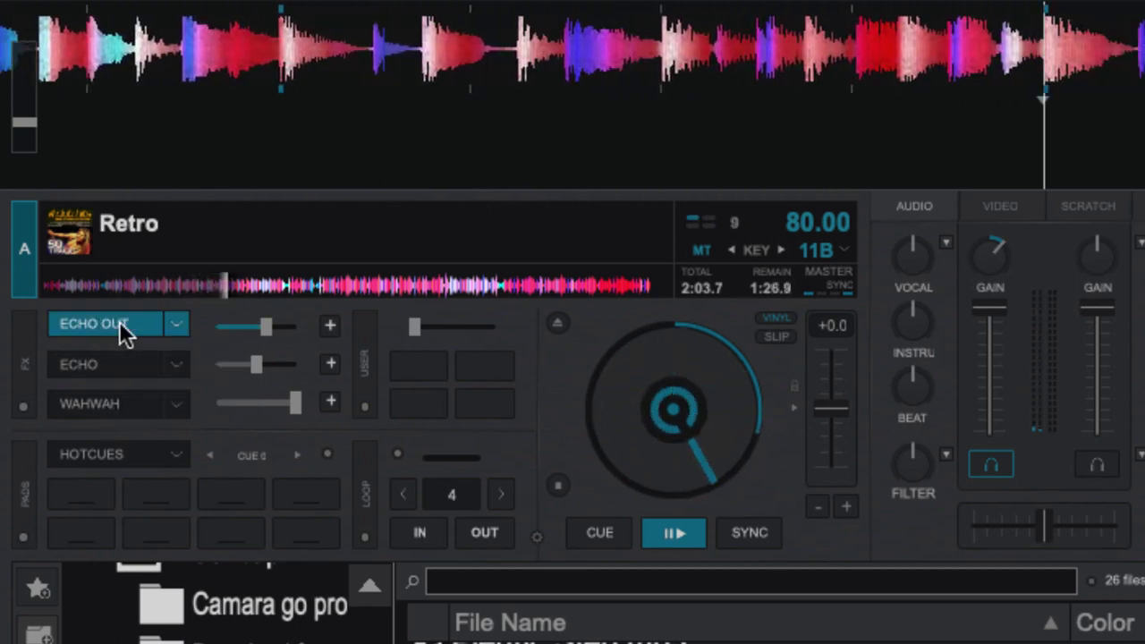
pyautogui.click(659, 542)
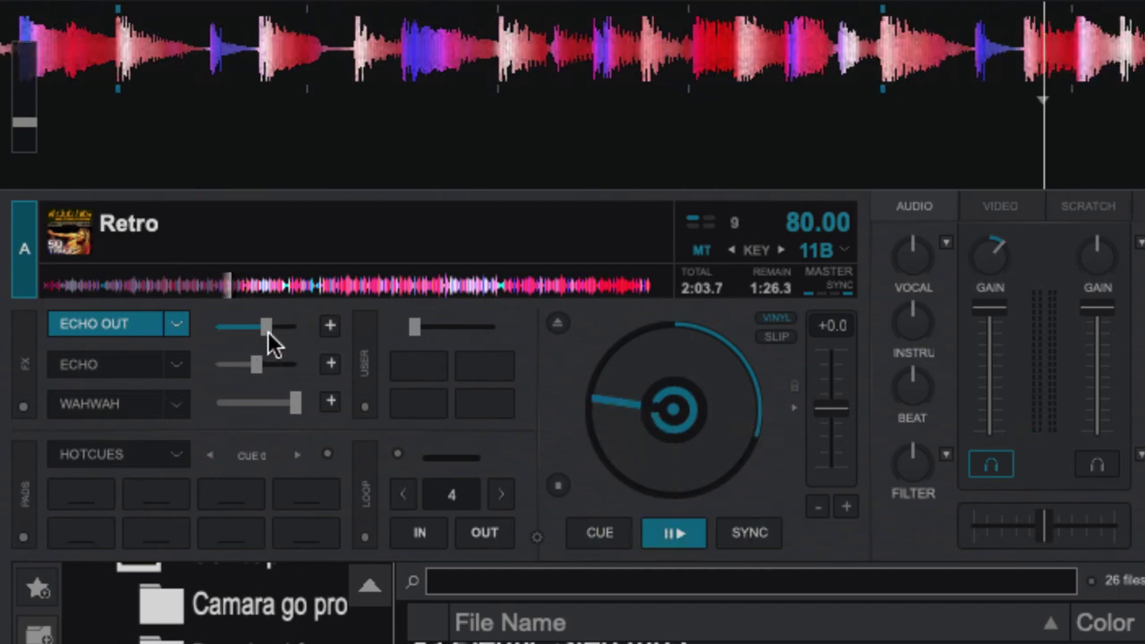
pyautogui.click(140, 327)
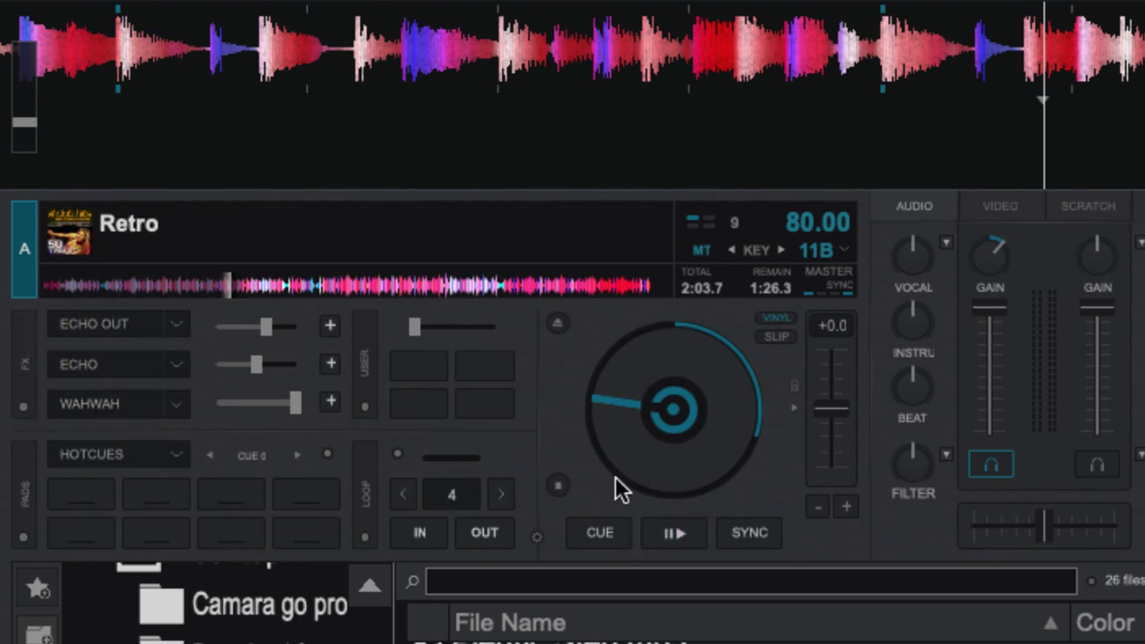
# Resume Retro, try the Echo effect by switching it on and off during playback, and pause the track
pyautogui.click(675, 533)
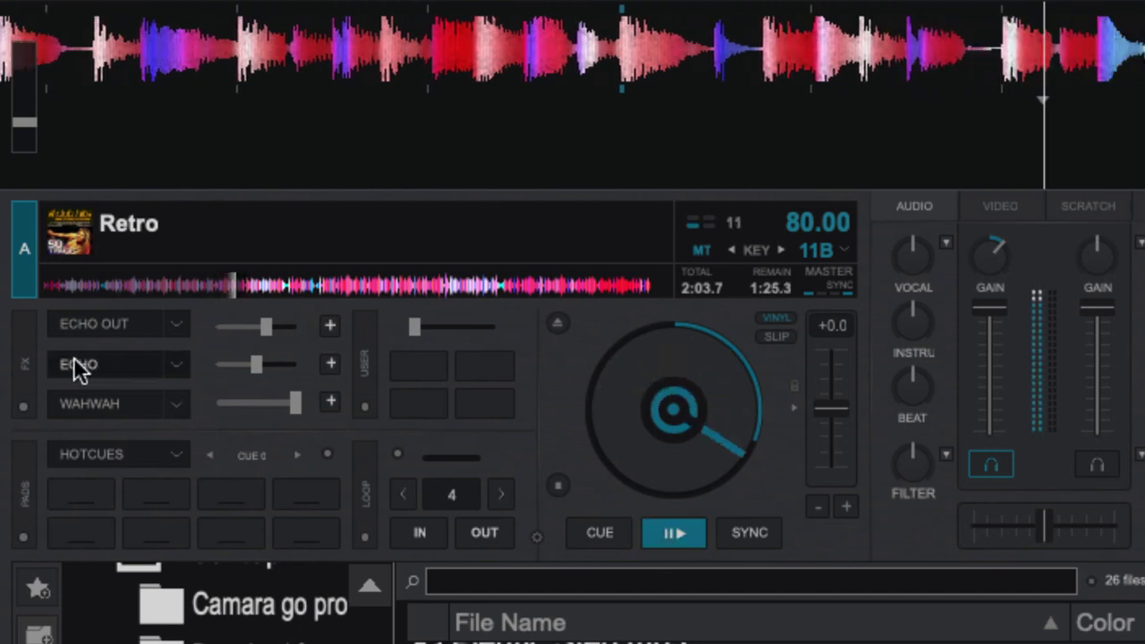
pyautogui.click(125, 363)
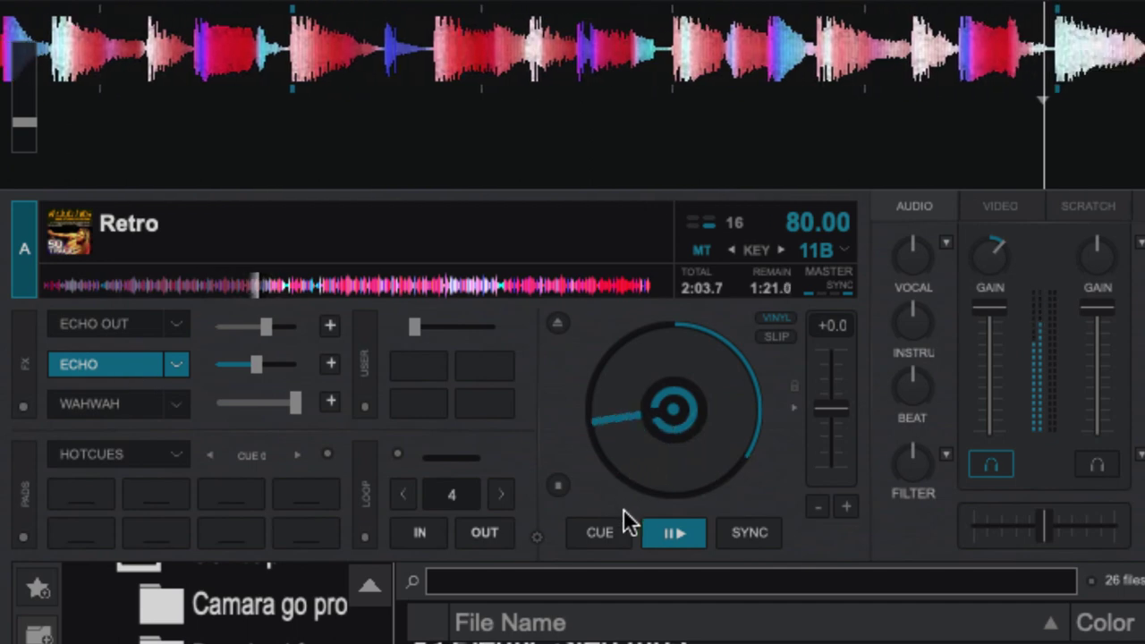
pyautogui.click(101, 362)
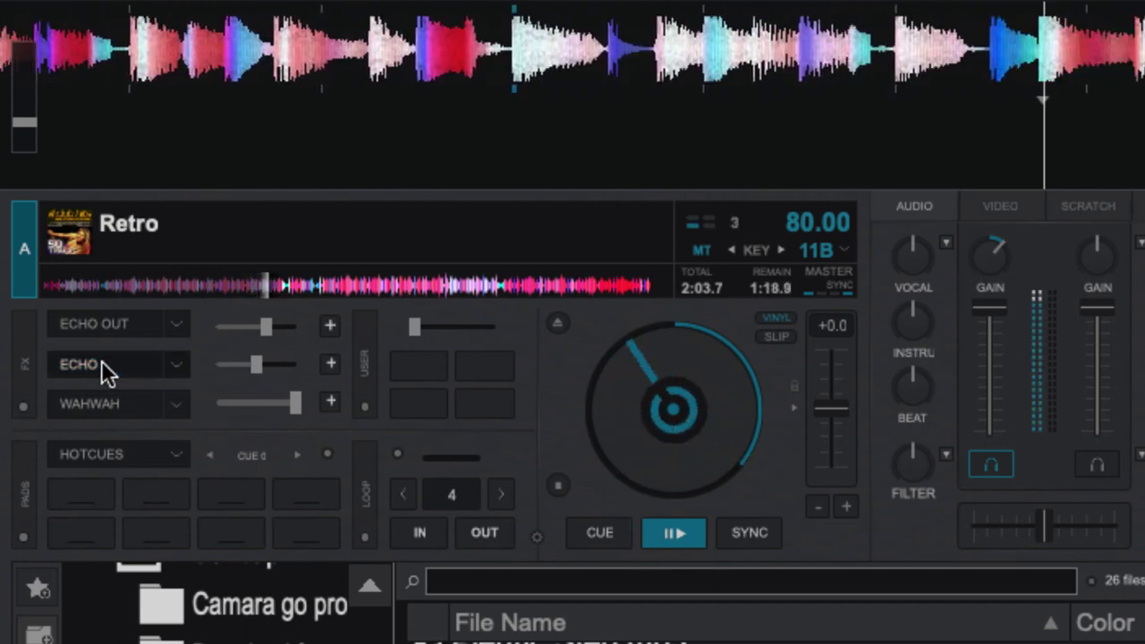
pyautogui.click(671, 531)
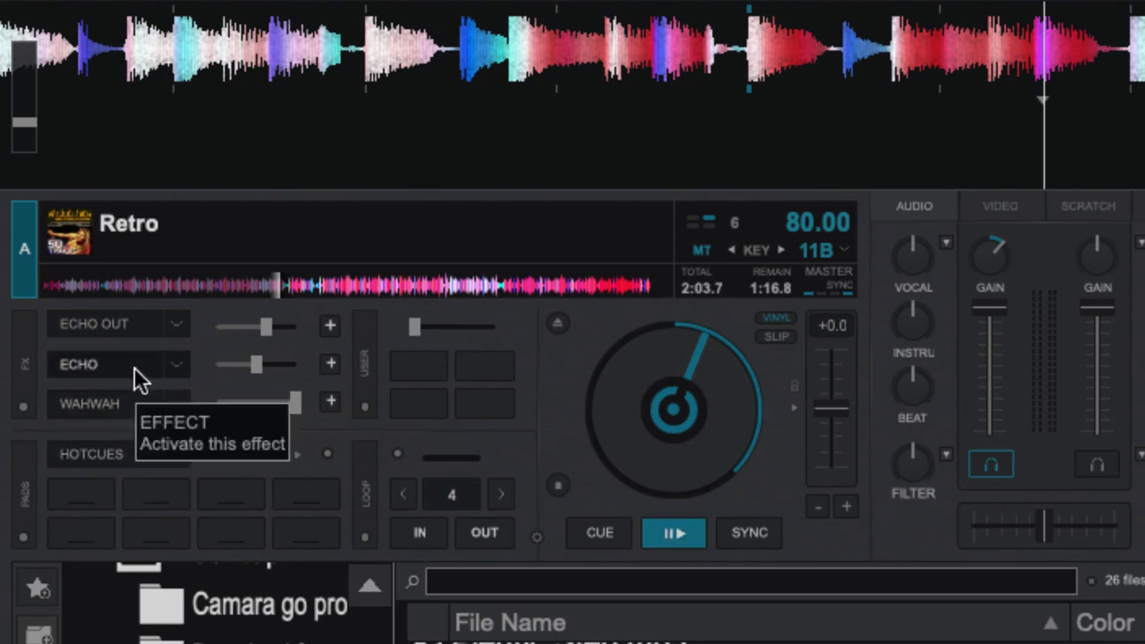
# Show deck 1's Echo settings, undock them as a floating window, and place it over the song list
pyautogui.click(179, 374)
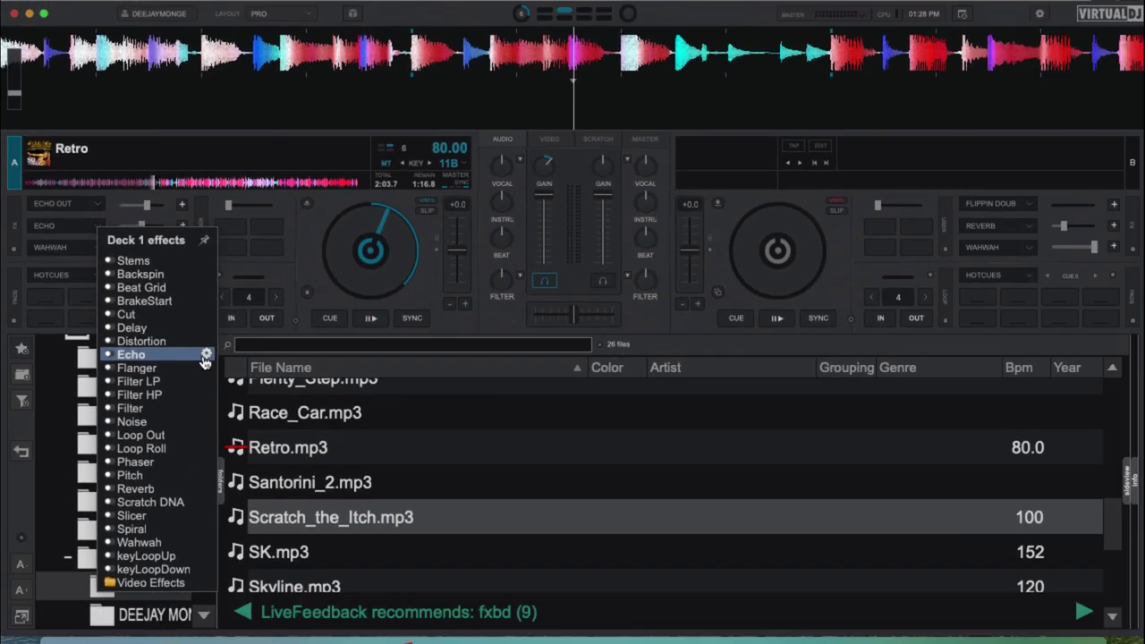
pyautogui.click(207, 356)
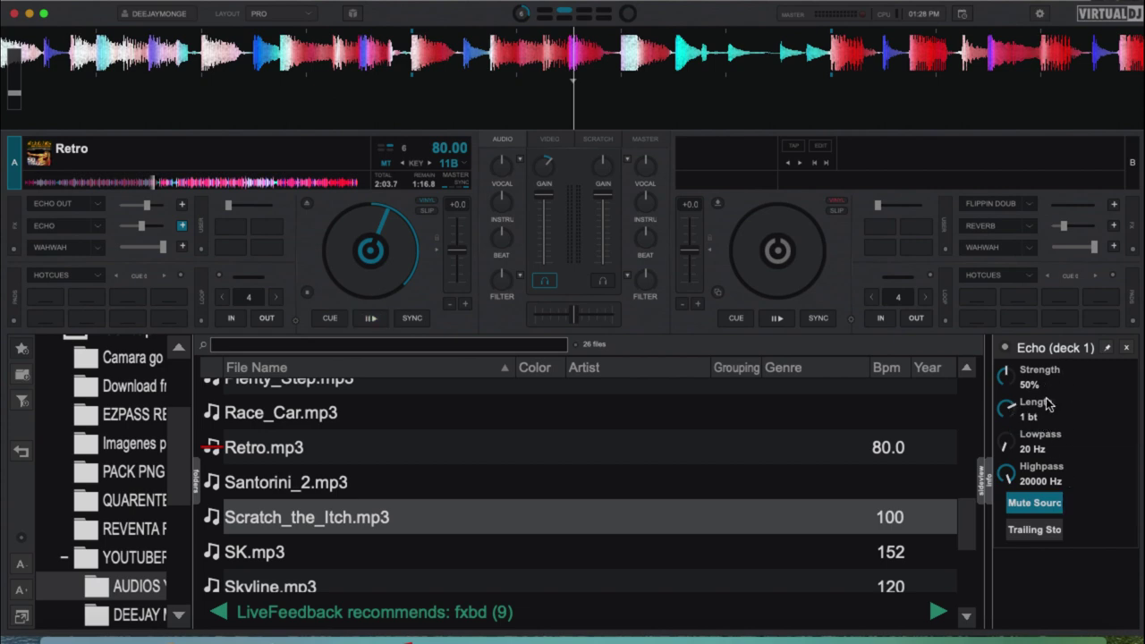
pyautogui.click(1107, 348)
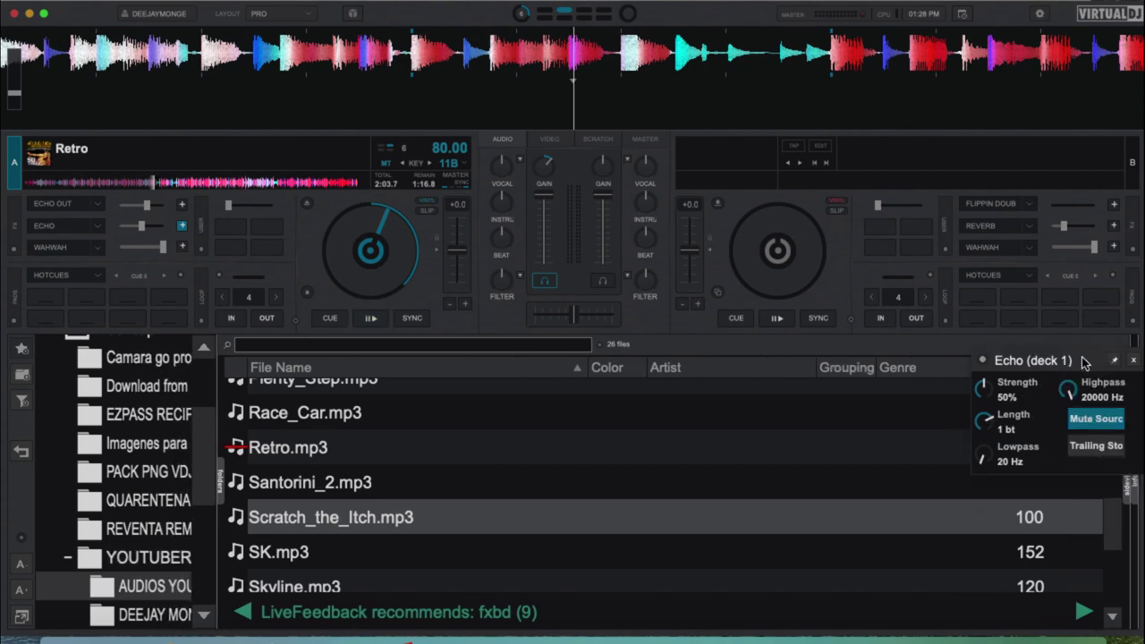
pyautogui.moveTo(1083, 362); pyautogui.dragTo(528, 234)
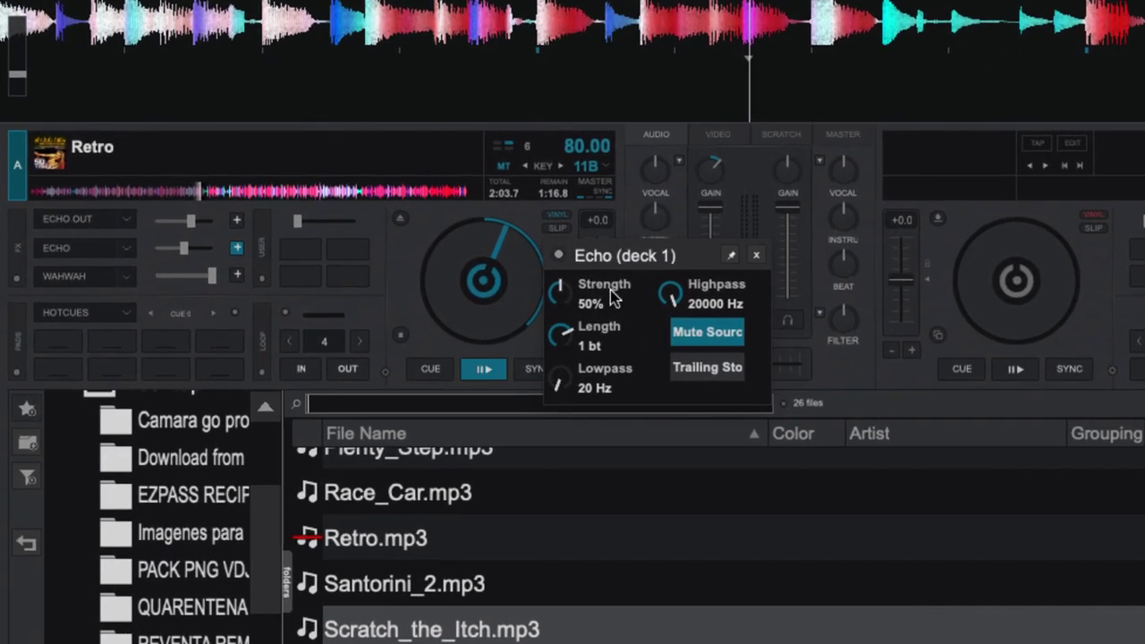
pyautogui.moveTo(689, 251); pyautogui.dragTo(791, 464)
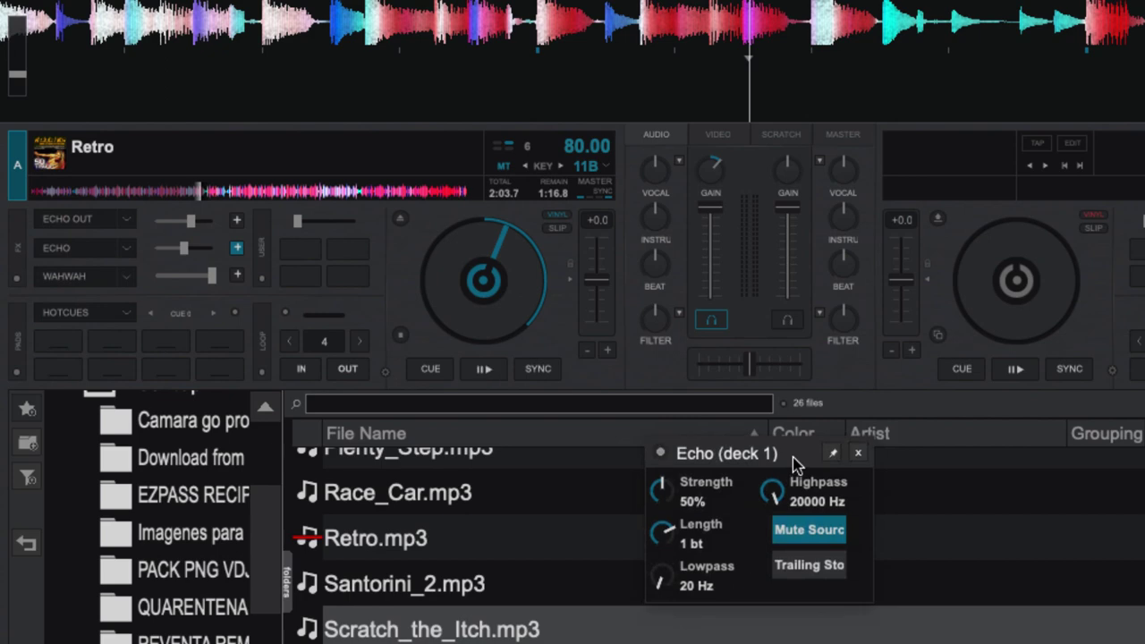
# Toggle Echo's Trailing Stop option on and off, and review deck 1's effects list
pyautogui.click(782, 565)
pyautogui.click(781, 565)
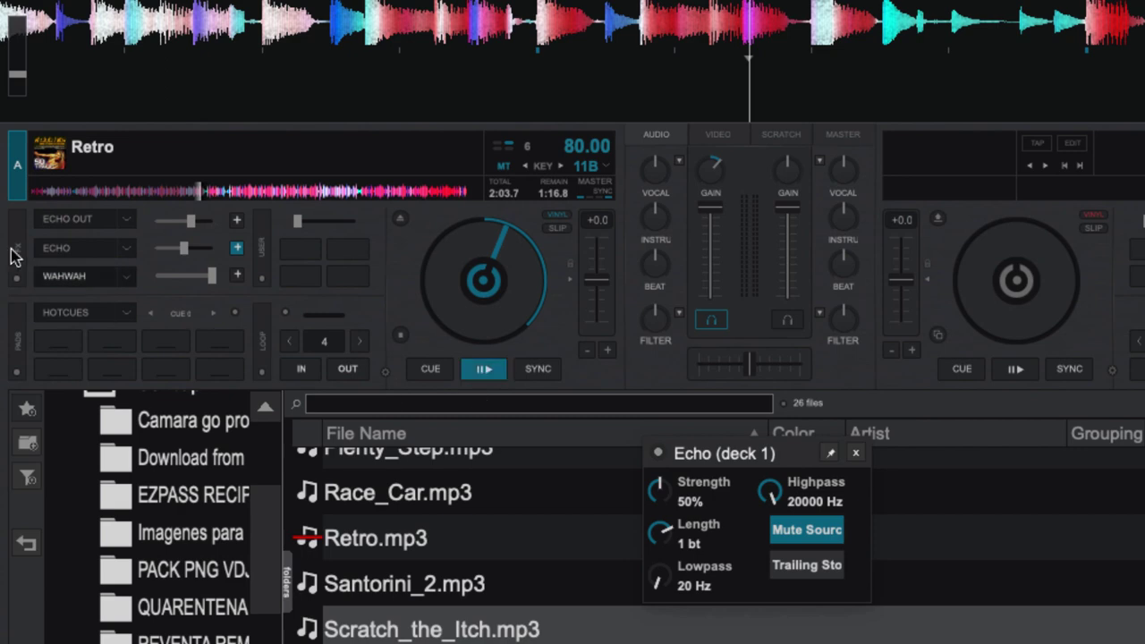
pyautogui.click(126, 250)
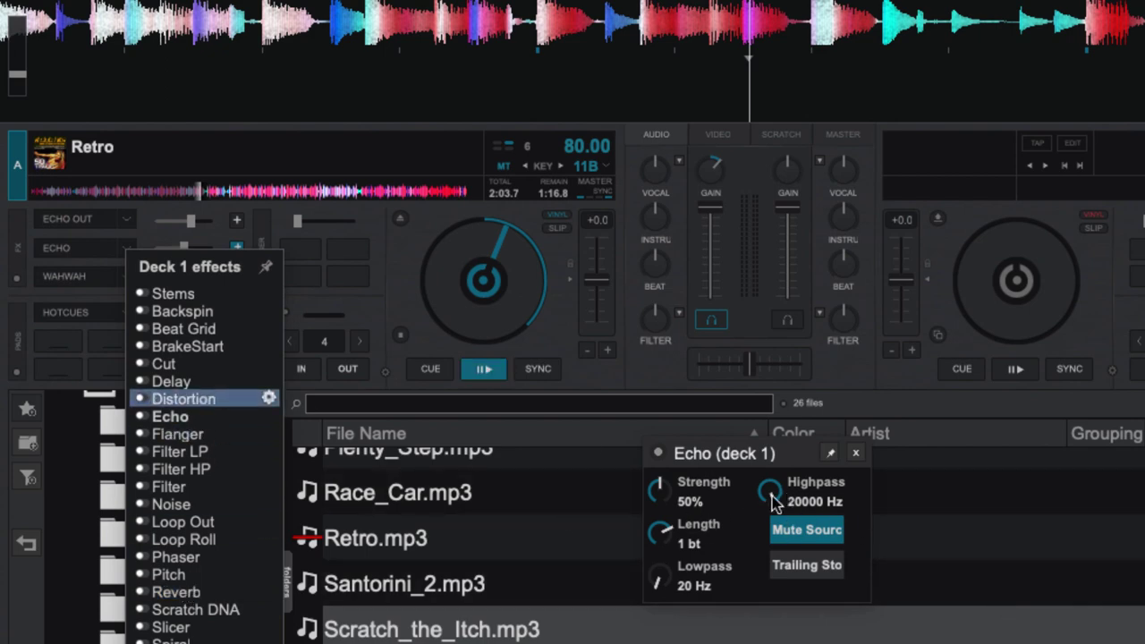
pyautogui.click(1054, 553)
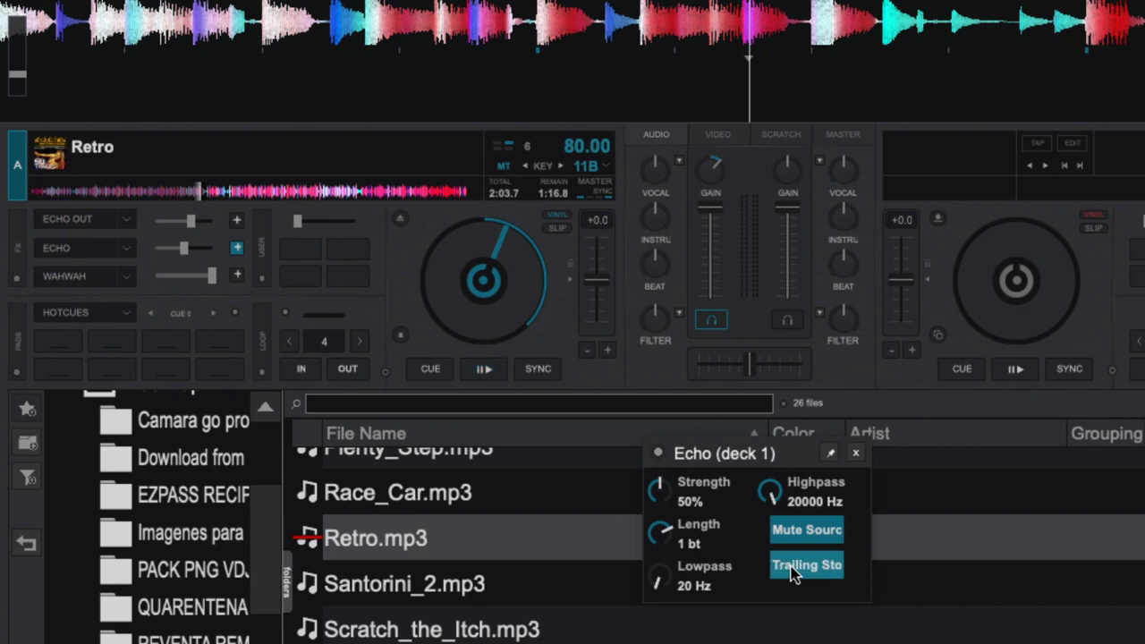
# Set the Echo length to 2 bt, play Retro from its start, switch Echo on and off to test it, and pause
pyautogui.moveTo(666, 535)
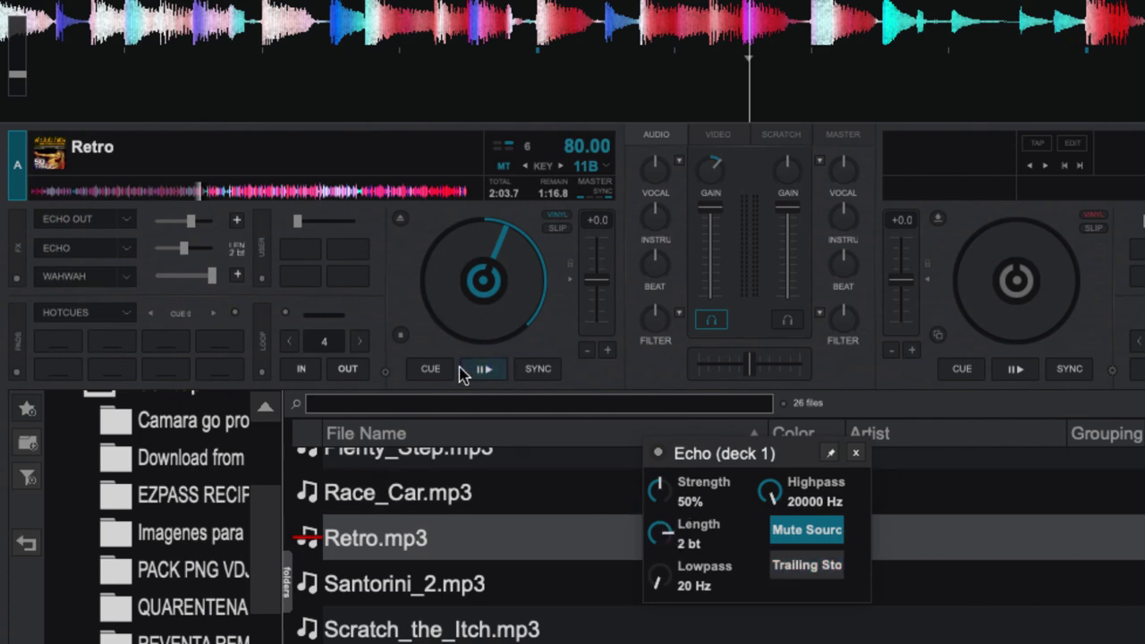
pyautogui.click(38, 195)
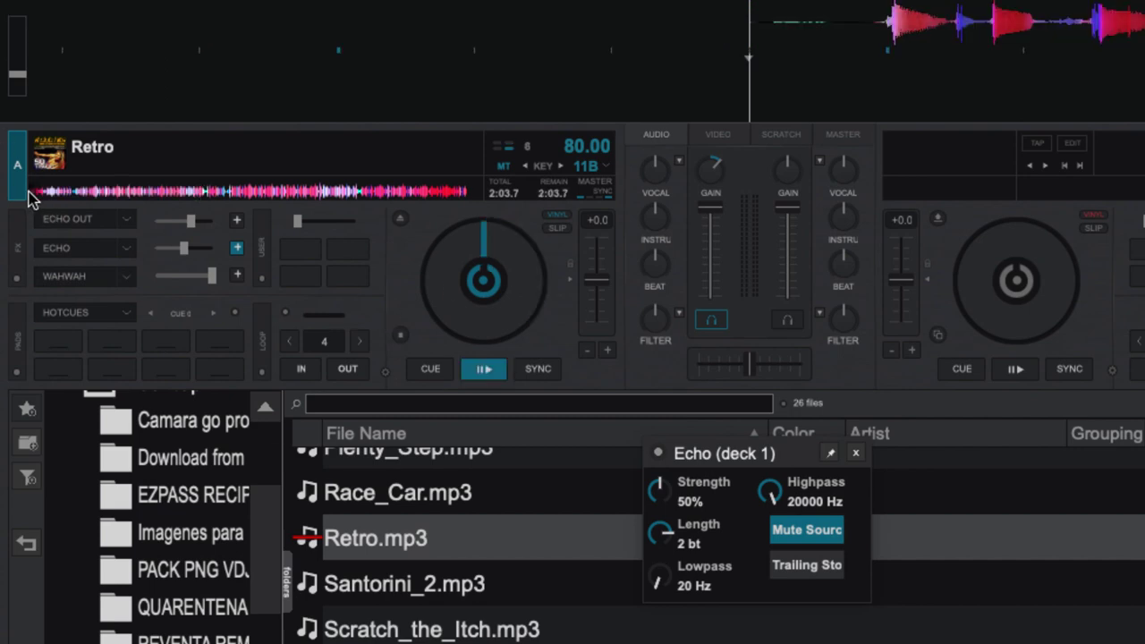
pyautogui.click(486, 369)
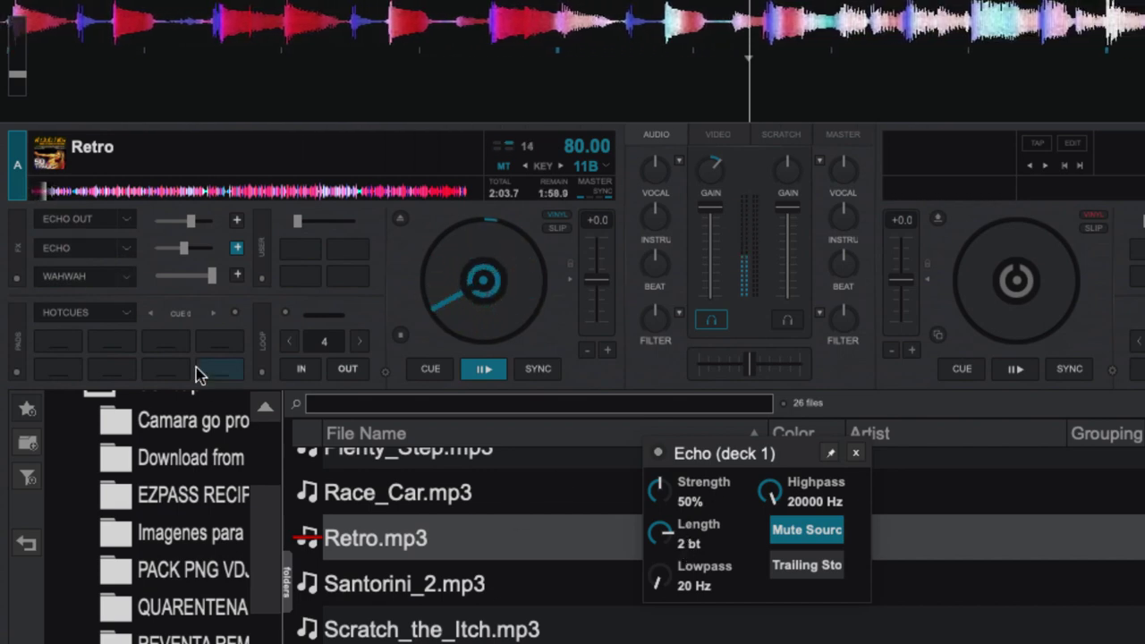
pyautogui.click(74, 249)
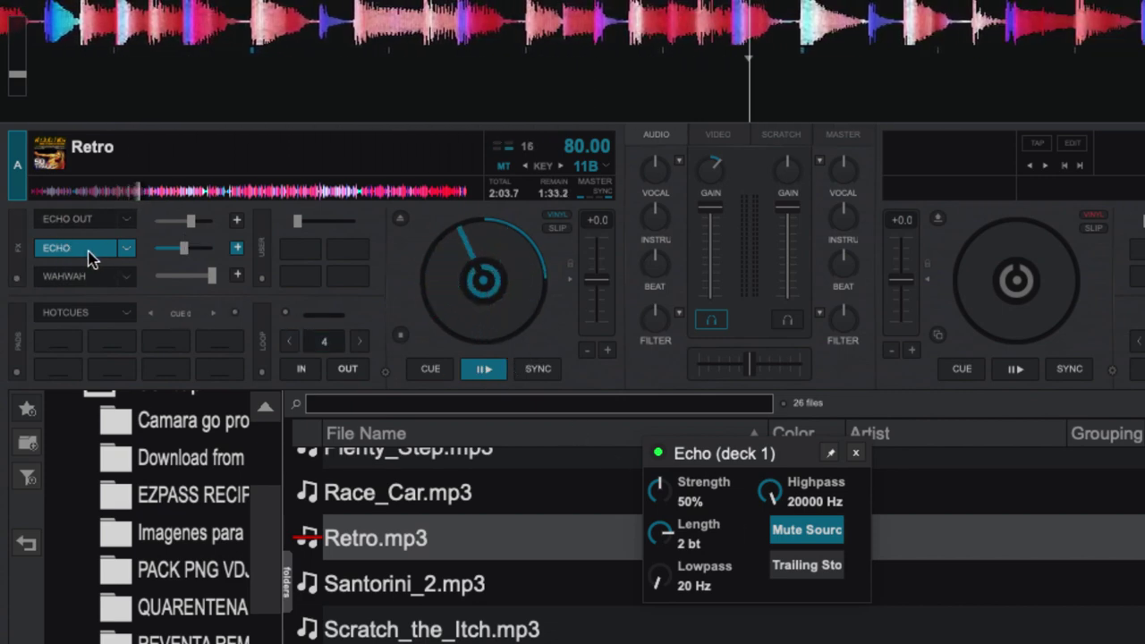
pyautogui.click(100, 255)
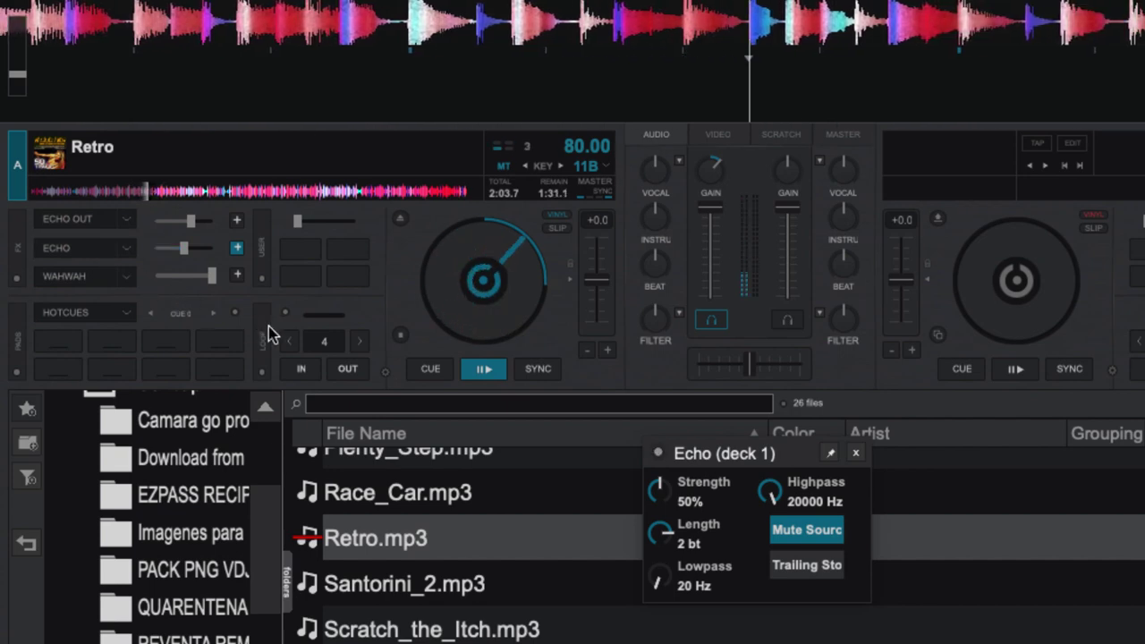
pyautogui.click(483, 369)
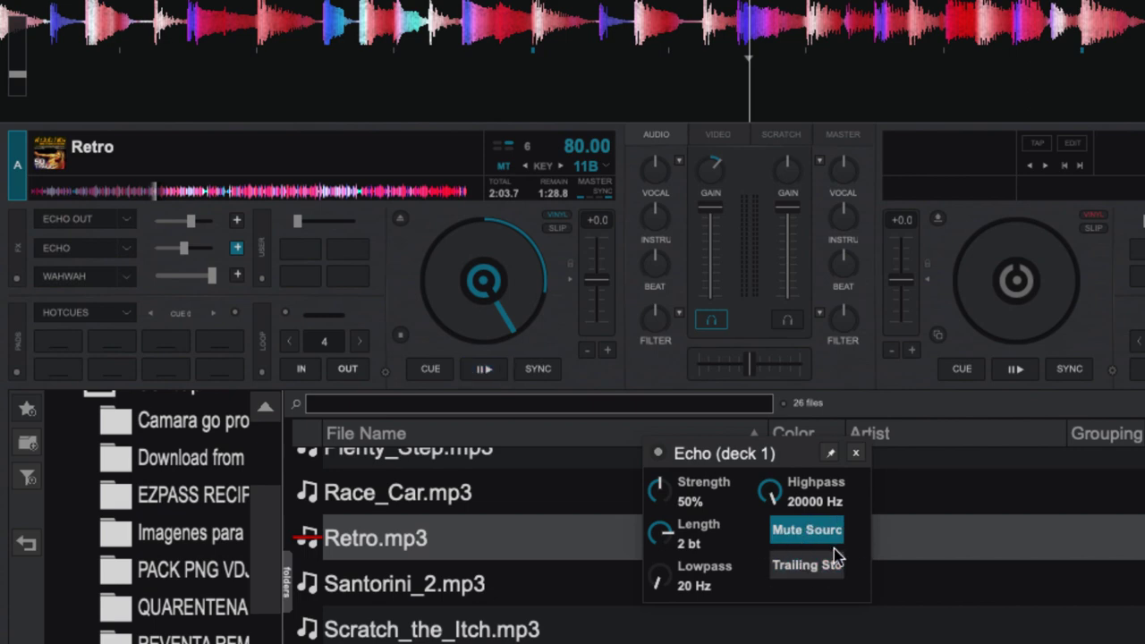
# Turn off the Mute Source option in the deck 1 Echo settings
pyautogui.click(814, 528)
pyautogui.click(814, 528)
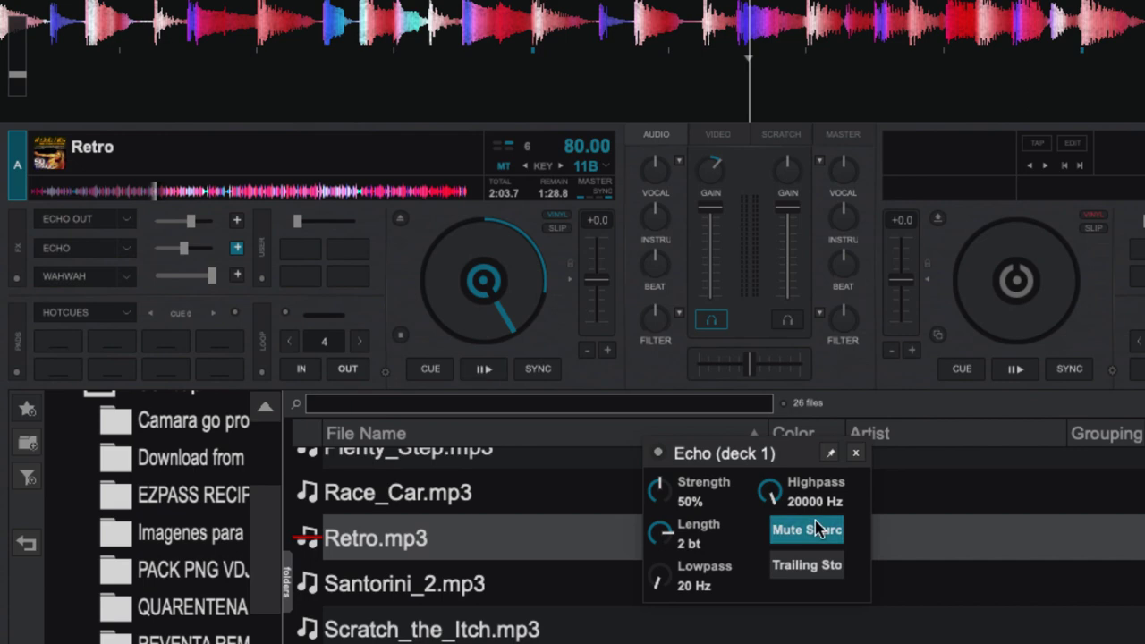
pyautogui.click(810, 528)
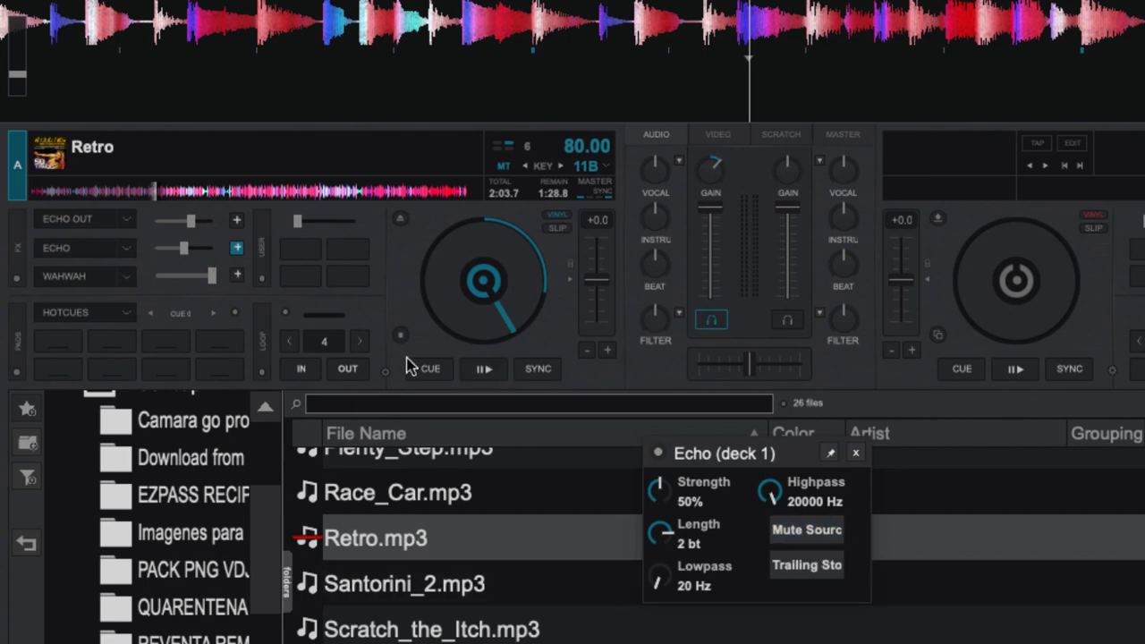
# Play Retro on deck A, switch the Echo effect on to hear it without Mute Source, and pause the deck
pyautogui.click(484, 371)
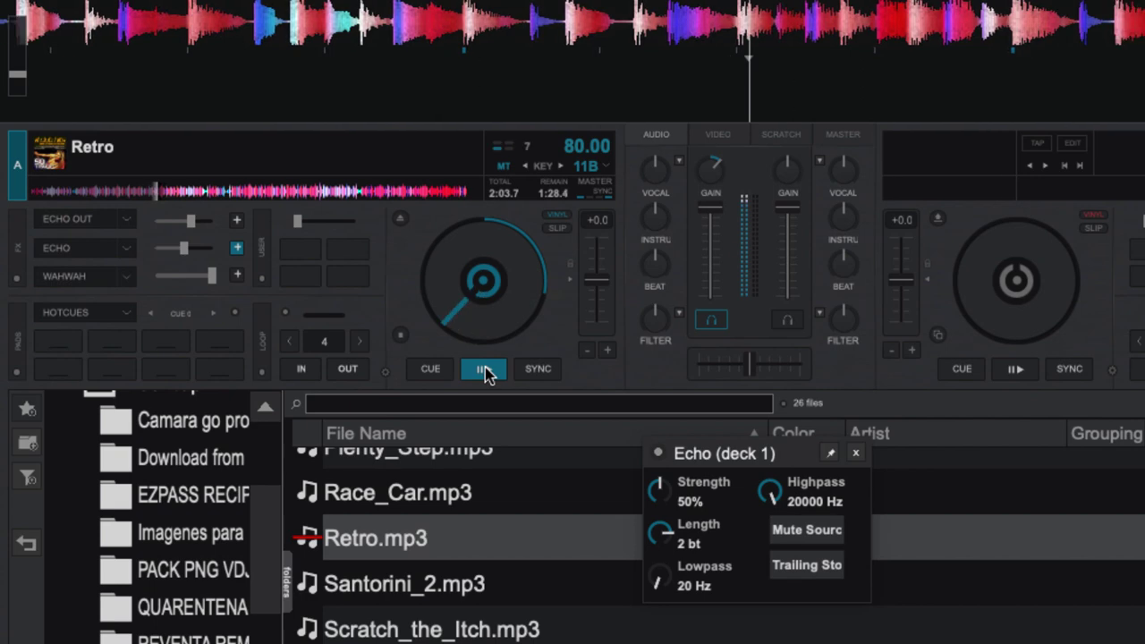
pyautogui.click(63, 248)
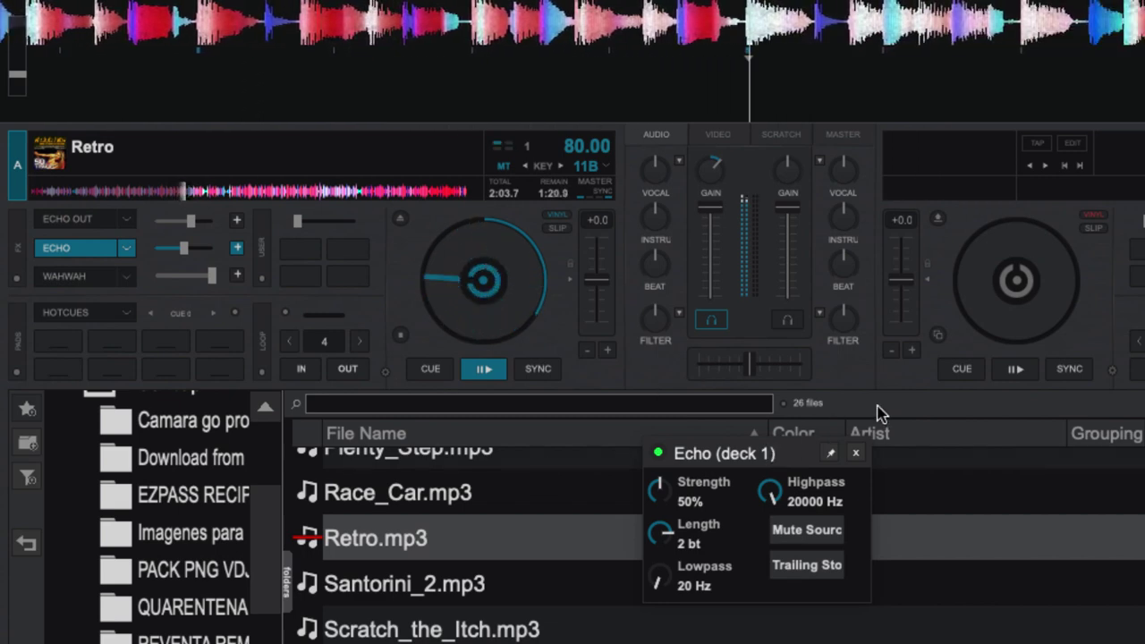
pyautogui.click(485, 372)
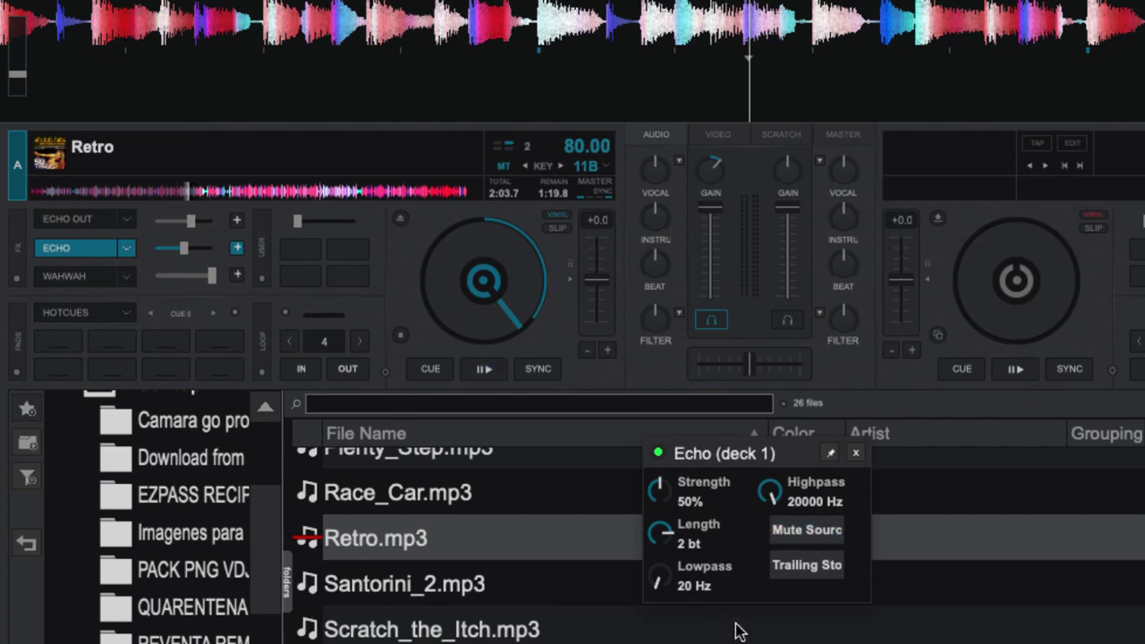
# Turn on Echo's Trailing Stop option, test it by restarting Echo while Retro plays, and pause the deck
pyautogui.click(797, 571)
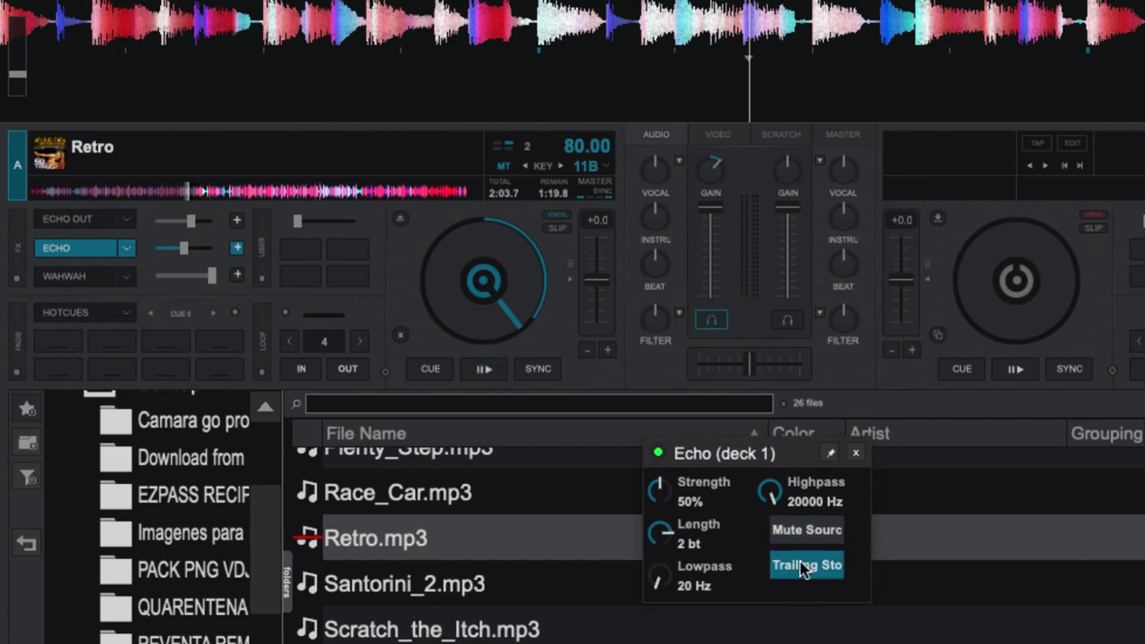
pyautogui.click(69, 250)
pyautogui.click(483, 369)
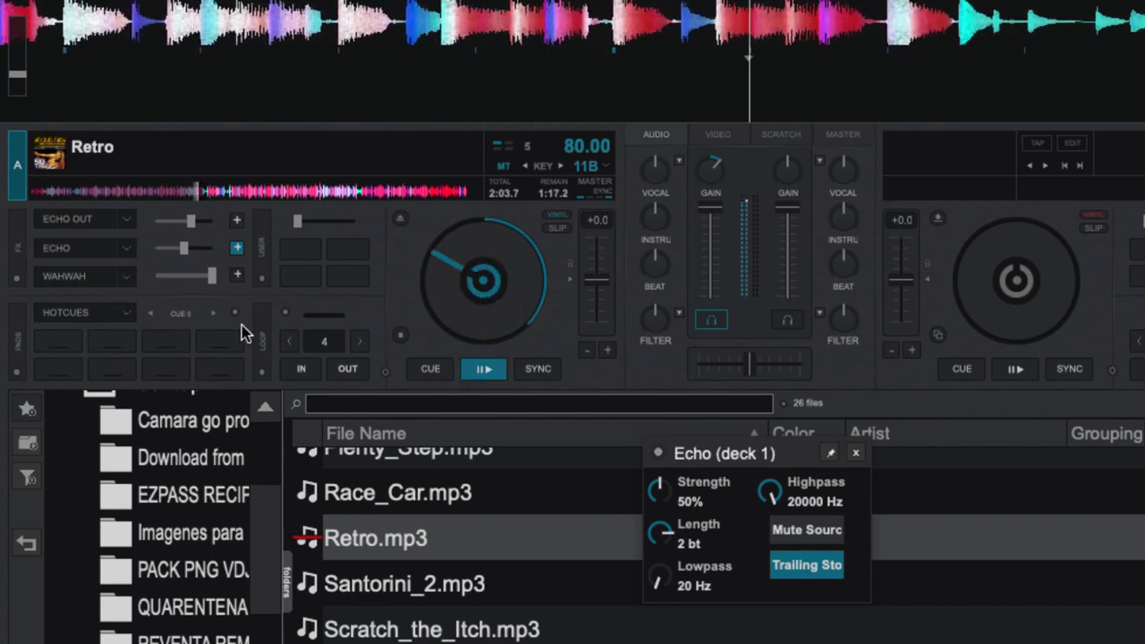
pyautogui.click(88, 248)
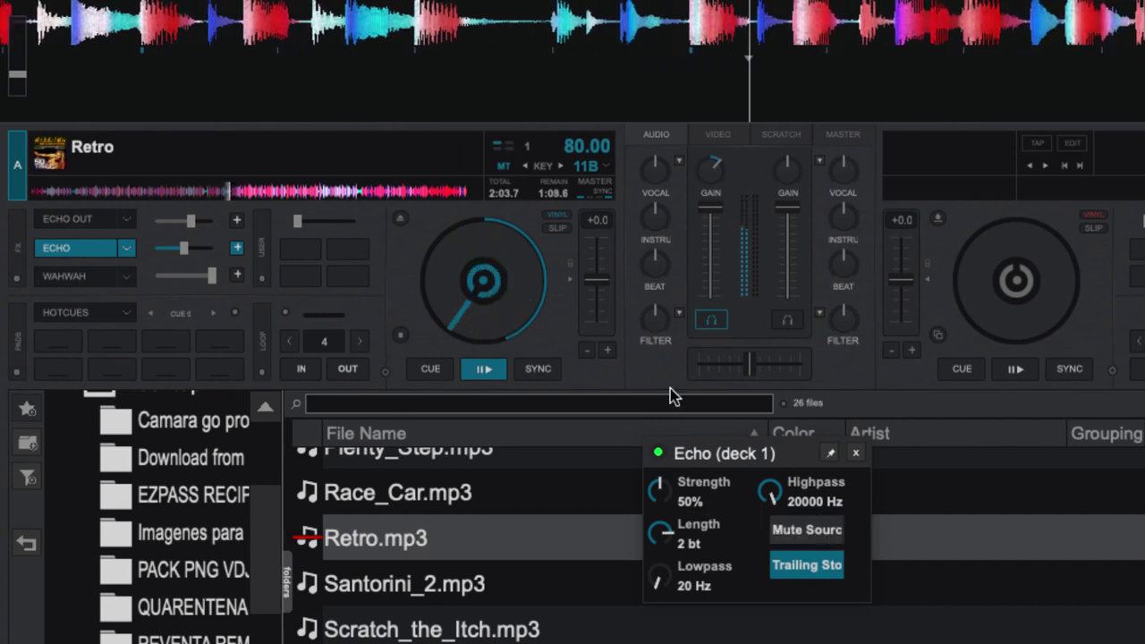
pyautogui.click(485, 370)
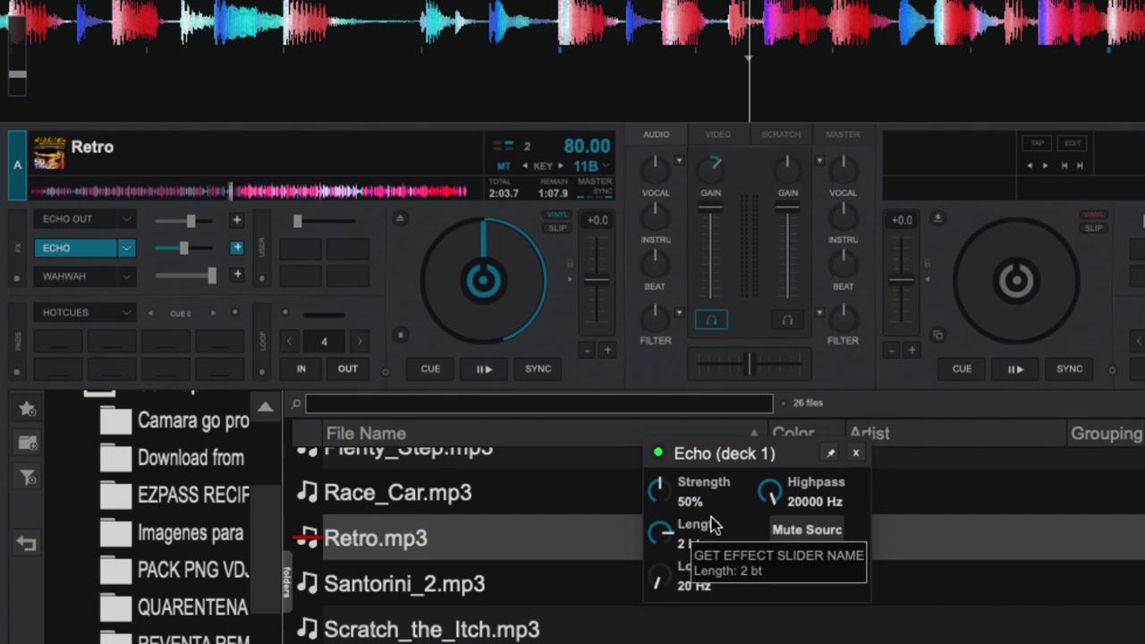
# Set the Echo length to 3/4 bt, play Retro while switching Echo off and on, and pause the deck
pyautogui.moveTo(665, 537); pyautogui.dragTo(679, 578)
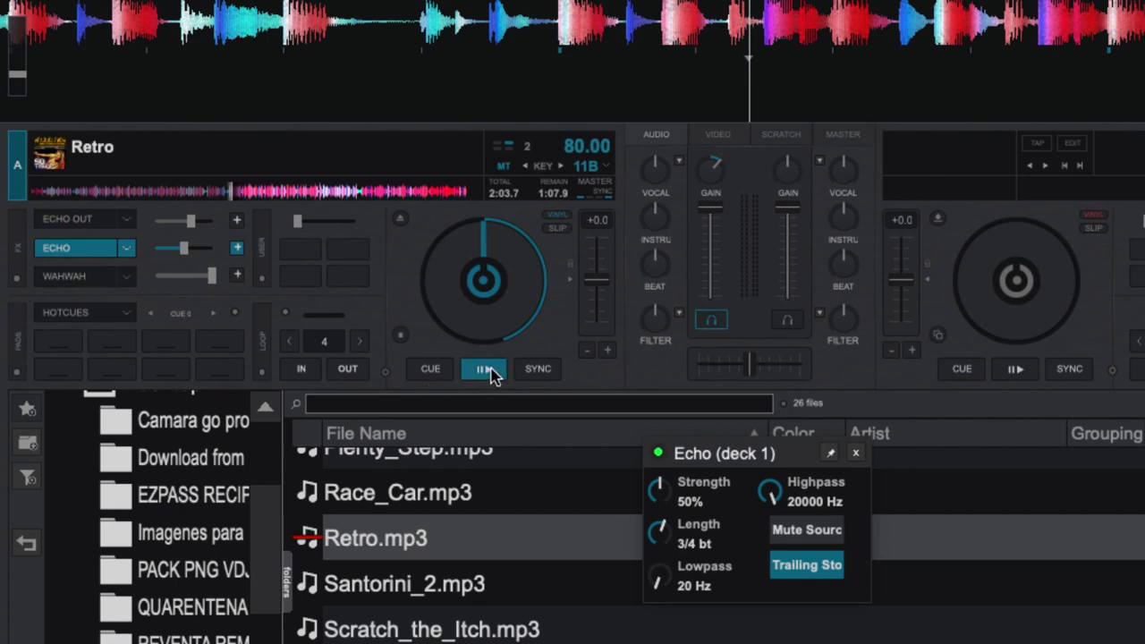
pyautogui.click(94, 248)
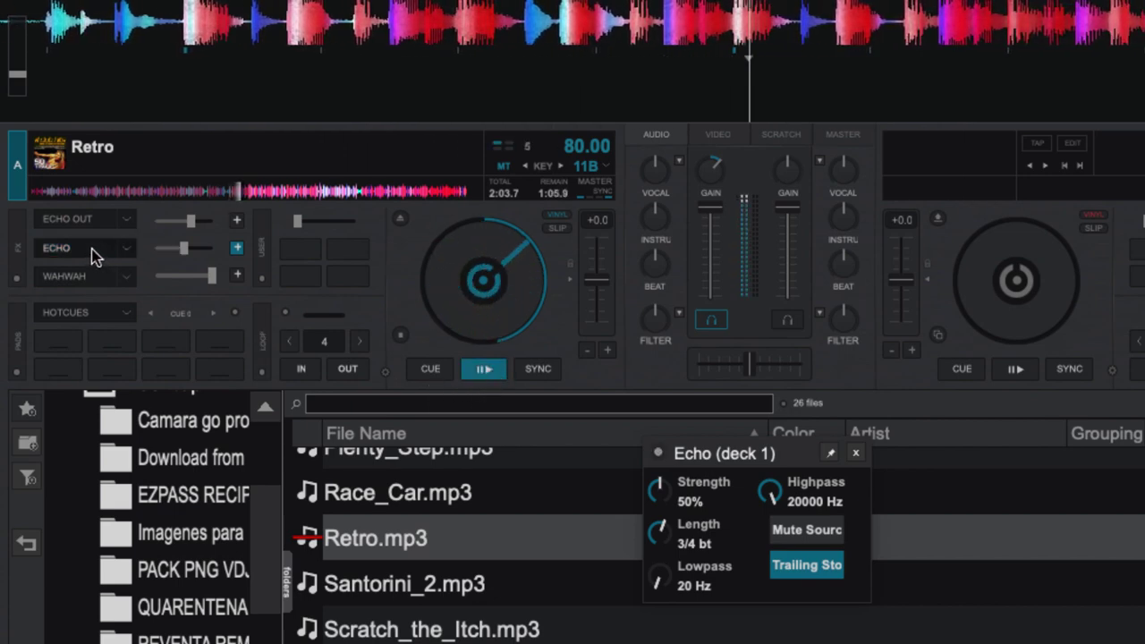
pyautogui.click(93, 251)
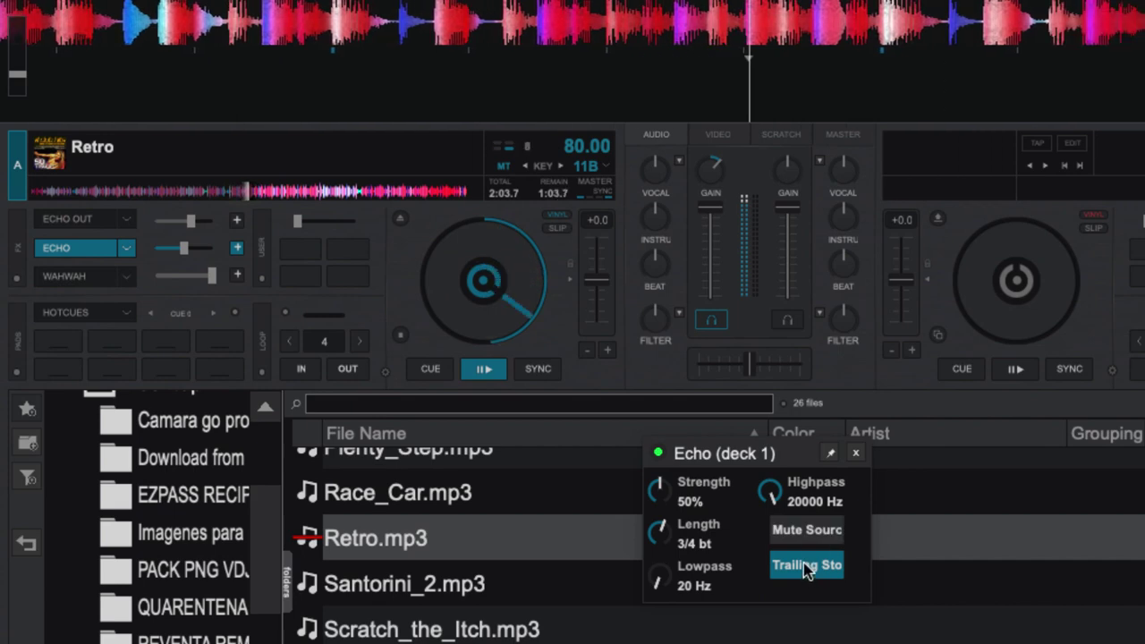
pyautogui.click(492, 373)
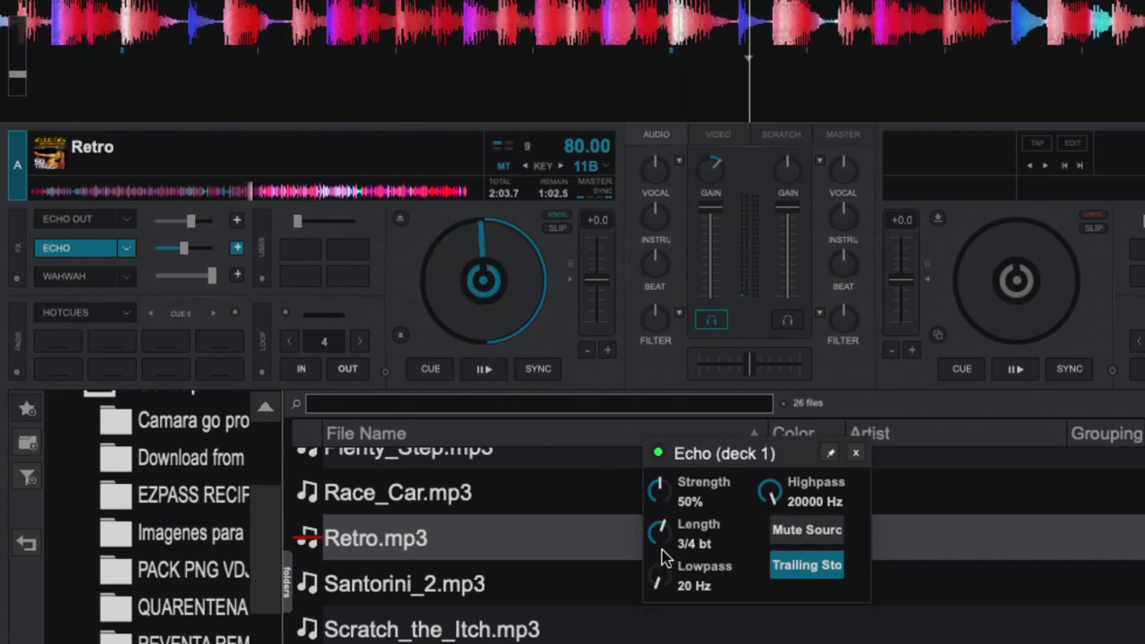
# Set the Echo length to 2 bt, turn off Trailing Stop, and switch deck A's Echo off
pyautogui.scroll(1, 669, 542)
pyautogui.click(810, 563)
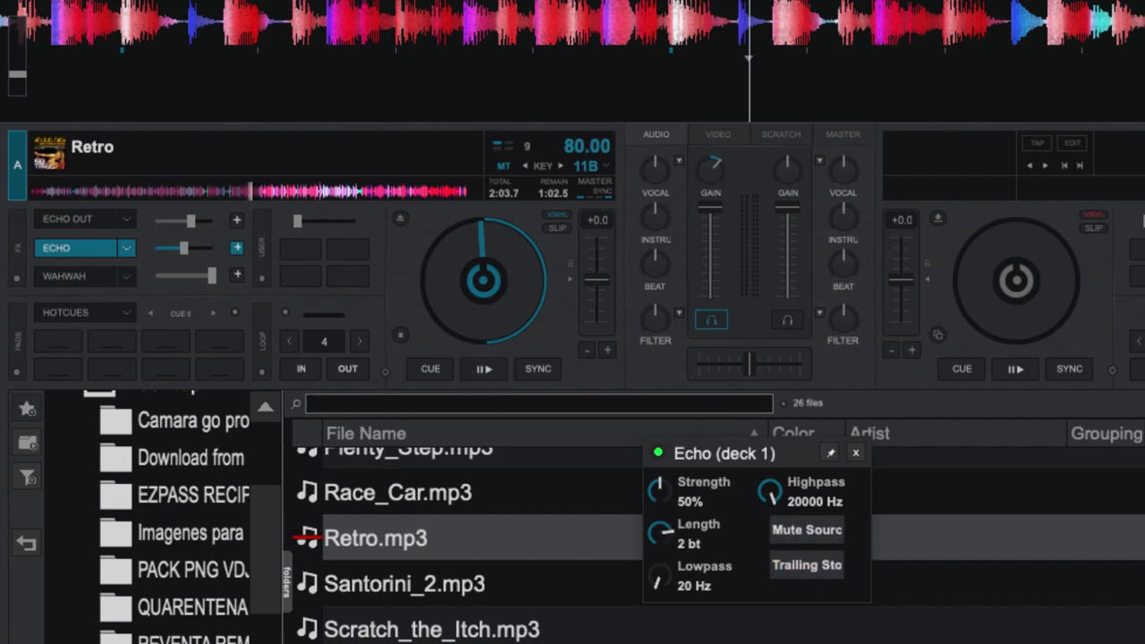
pyautogui.click(78, 247)
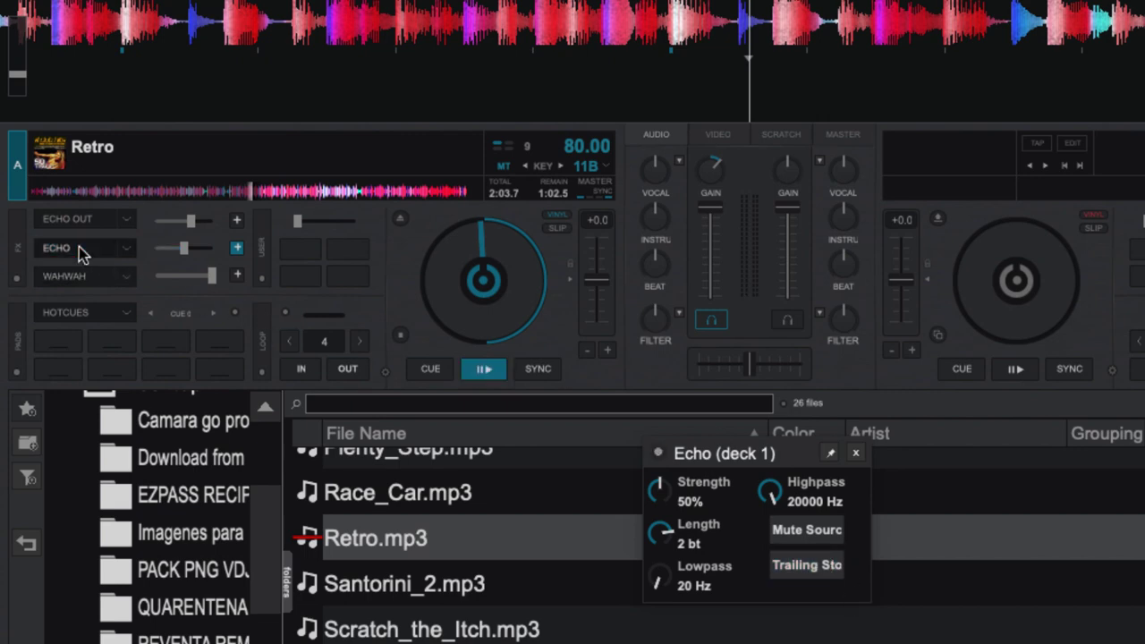
# Turn on Echo's Mute Source option, play Retro from its start, and switch Echo on during playback
pyautogui.click(796, 533)
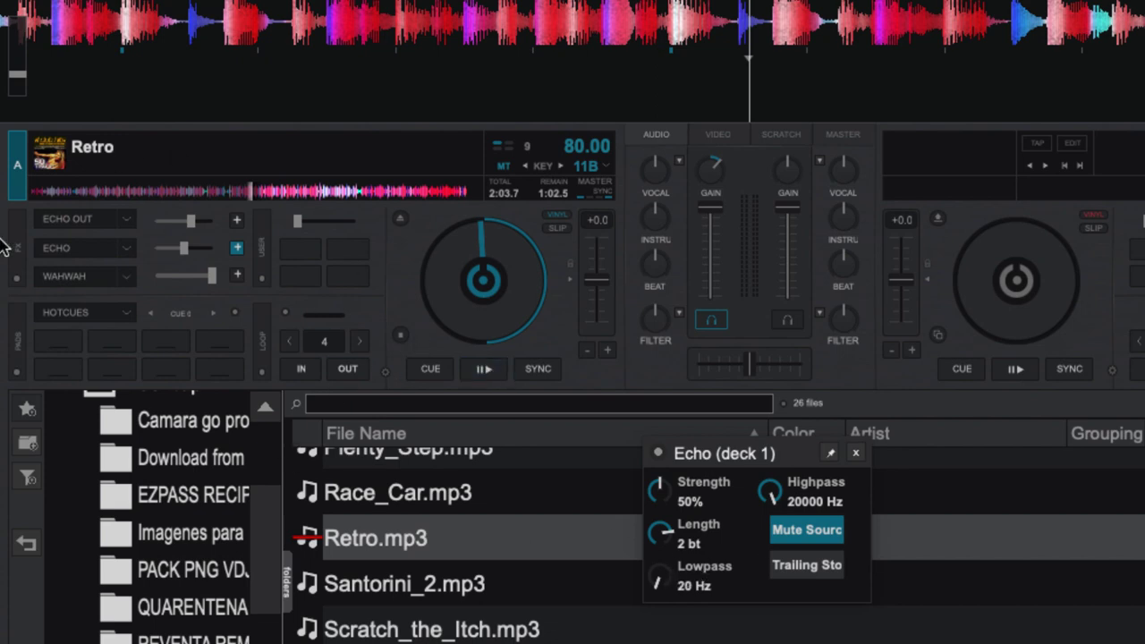
pyautogui.click(34, 190)
pyautogui.click(478, 374)
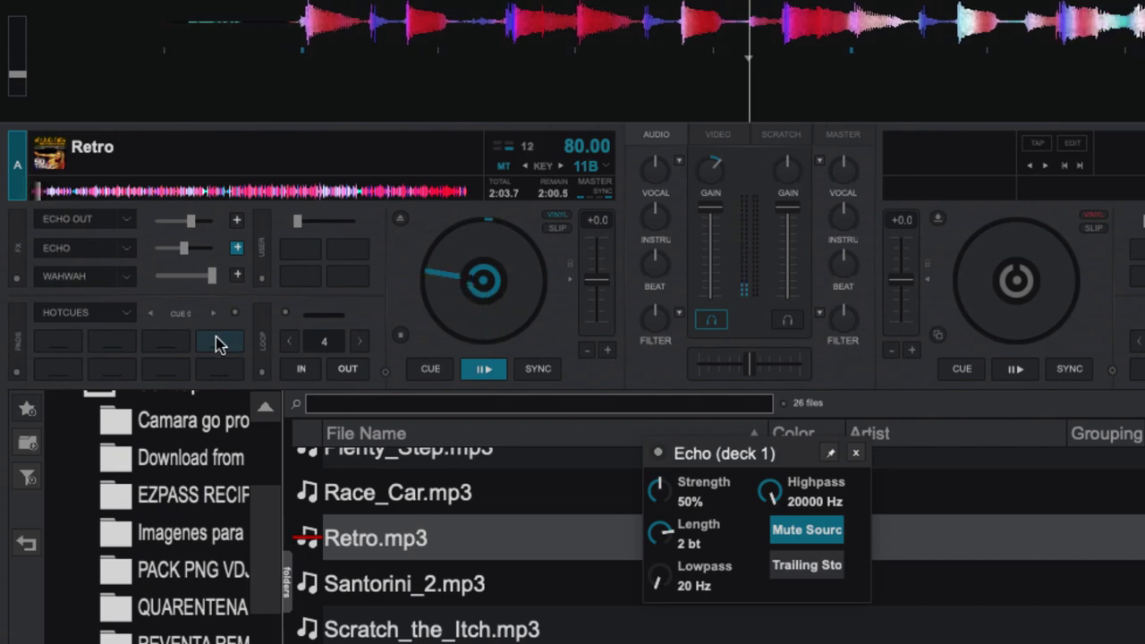
pyautogui.click(67, 249)
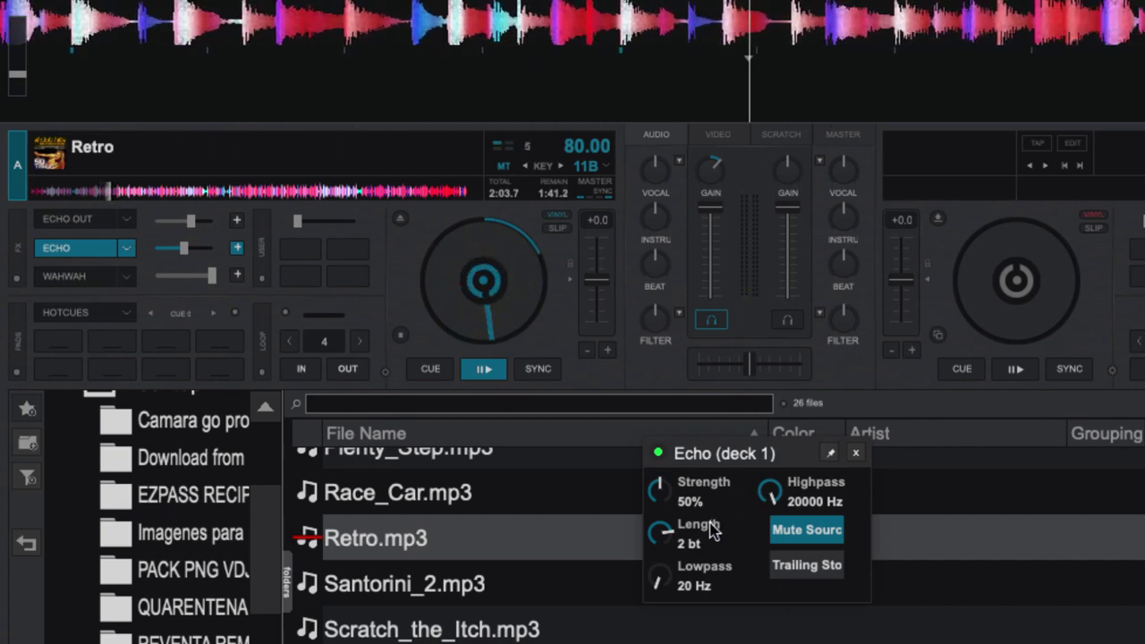
# Try an Echo length of 8 bt during playback and return it to 2 bt
pyautogui.moveTo(671, 546); pyautogui.dragTo(698, 456)
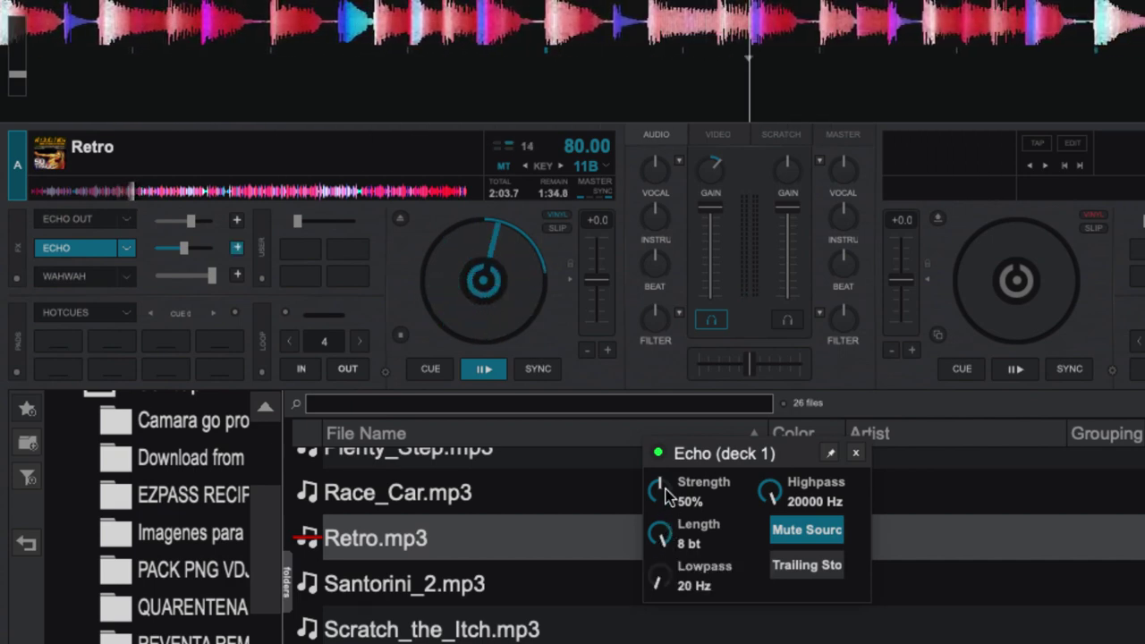
pyautogui.moveTo(664, 532); pyautogui.dragTo(671, 556)
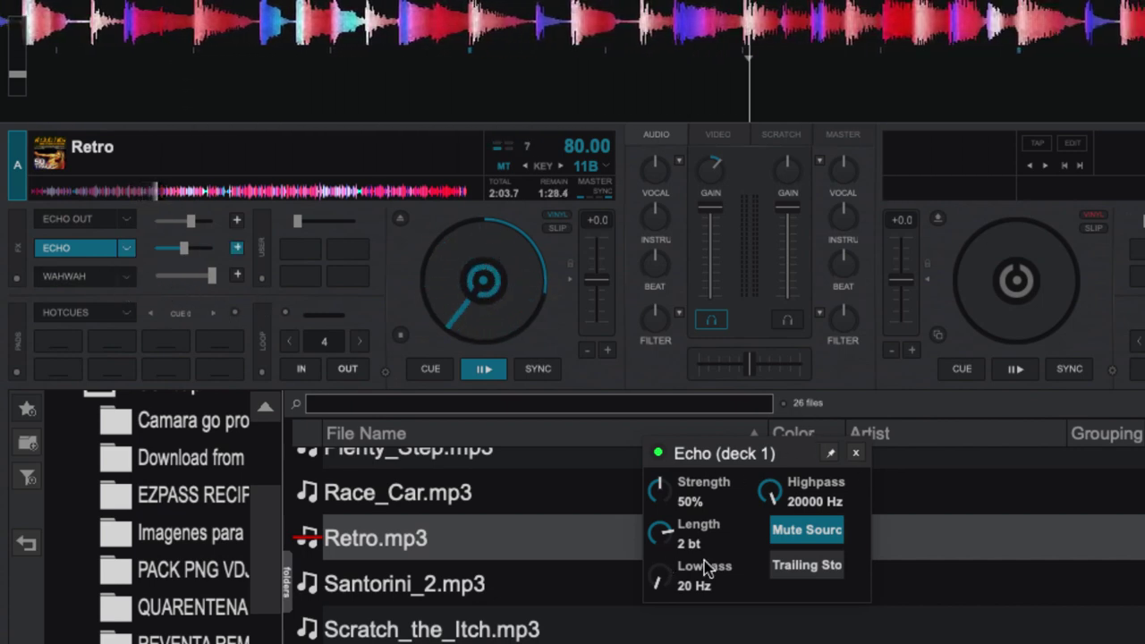
# Try Echo at 55% strength, shift its floating settings window slightly, and set the strength to 51%
pyautogui.moveTo(188, 255)
pyautogui.mouseDown()
pyautogui.moveTo(173, 248)
pyautogui.moveTo(188, 253)
pyautogui.mouseUp()
pyautogui.click(126, 254)
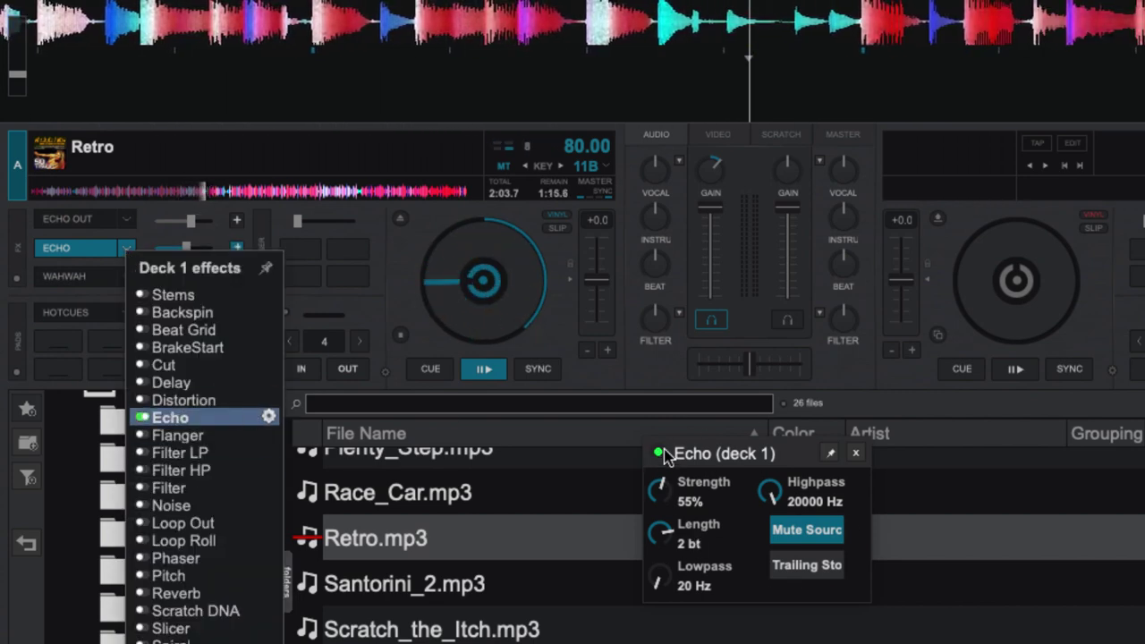
pyautogui.moveTo(666, 456); pyautogui.dragTo(693, 446)
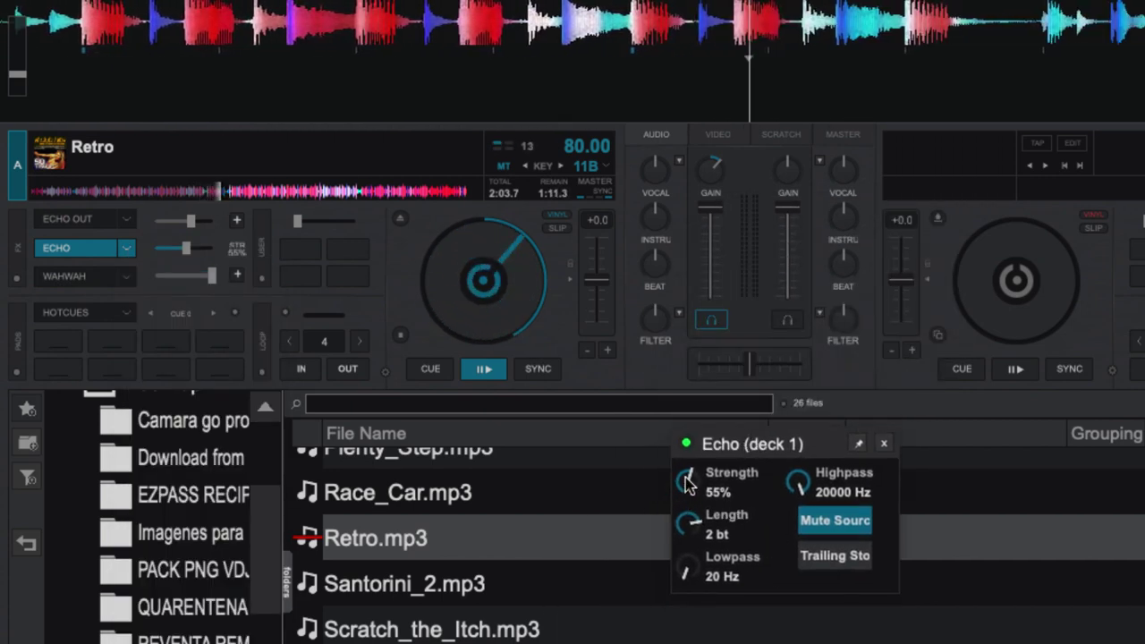
pyautogui.moveTo(683, 480); pyautogui.dragTo(678, 481)
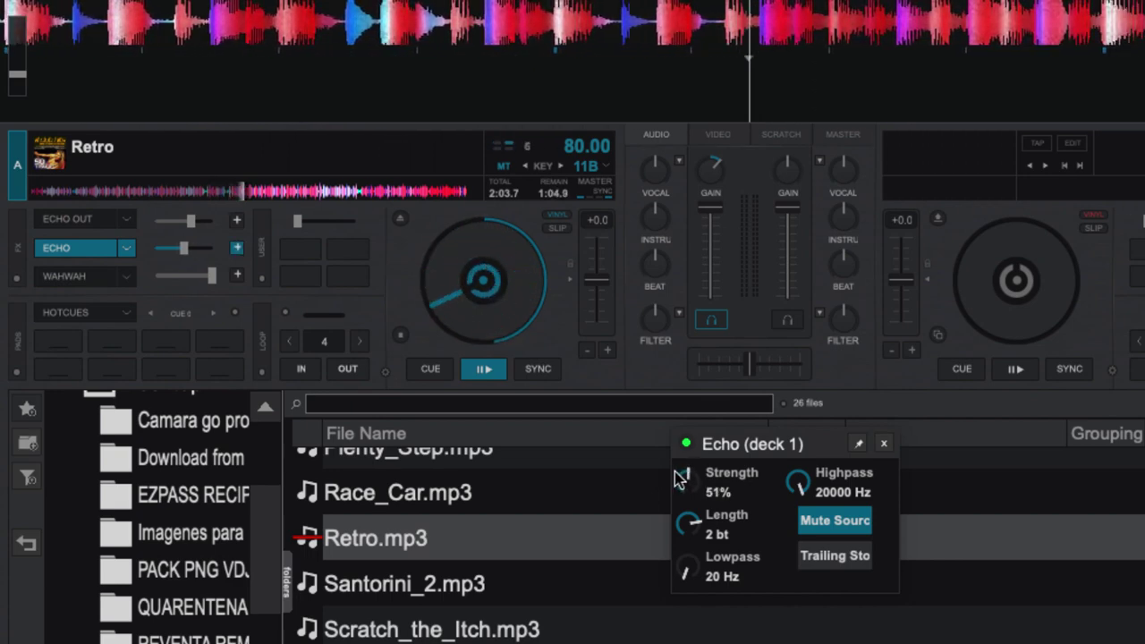